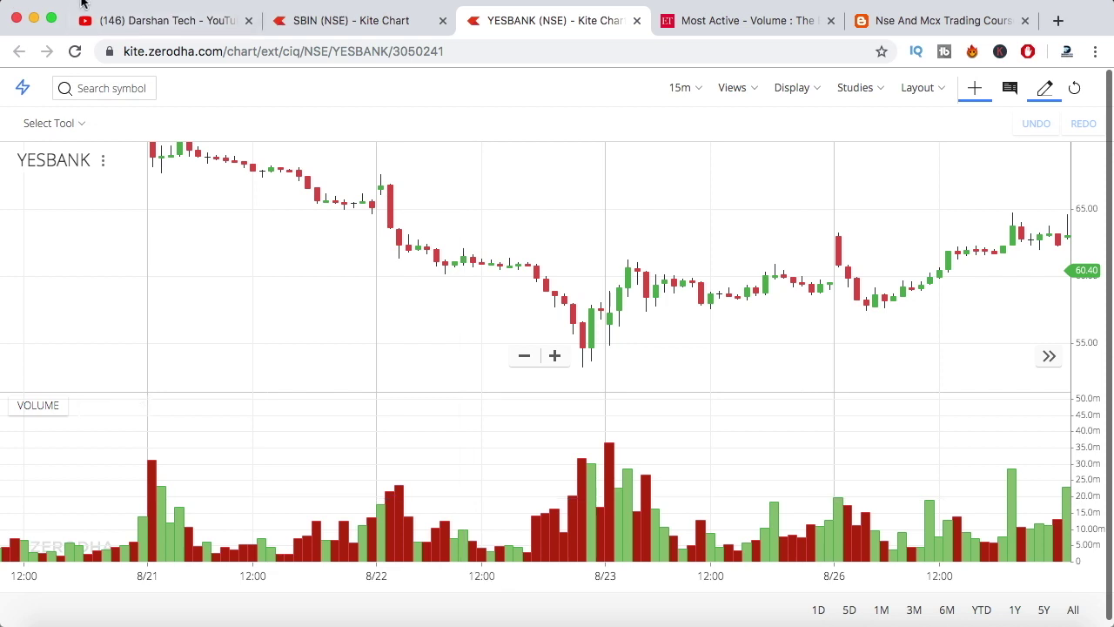
Step: Switch to the YouTube channel page and look through its uploaded intraday trading videos, from the newest back to July
click(161, 20)
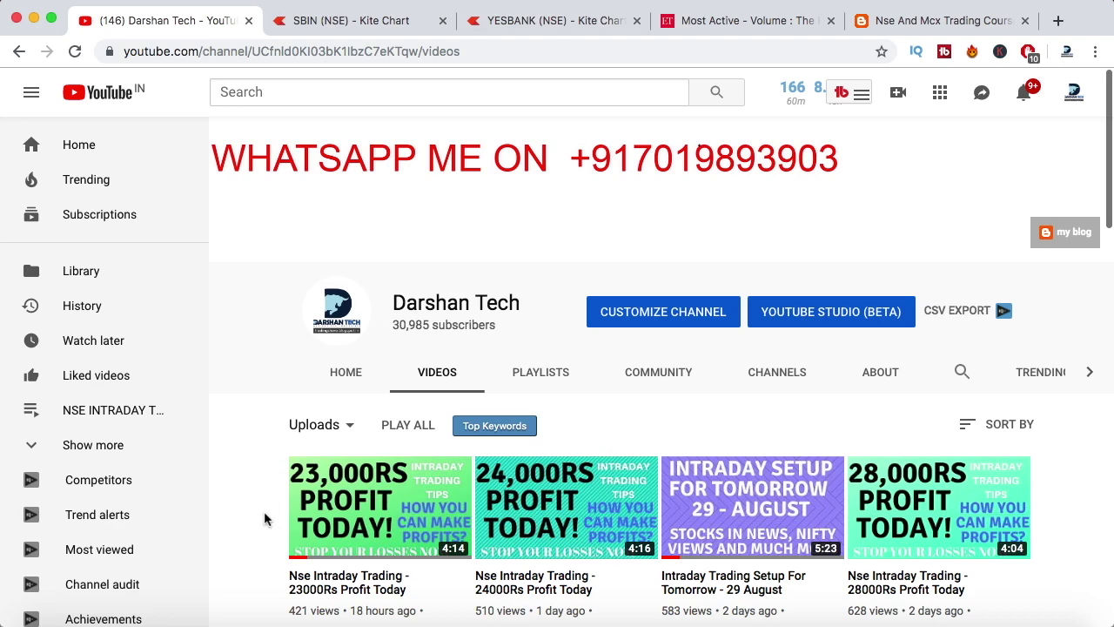
scroll(264, 520, down, 2)
scroll(265, 518, down, 3)
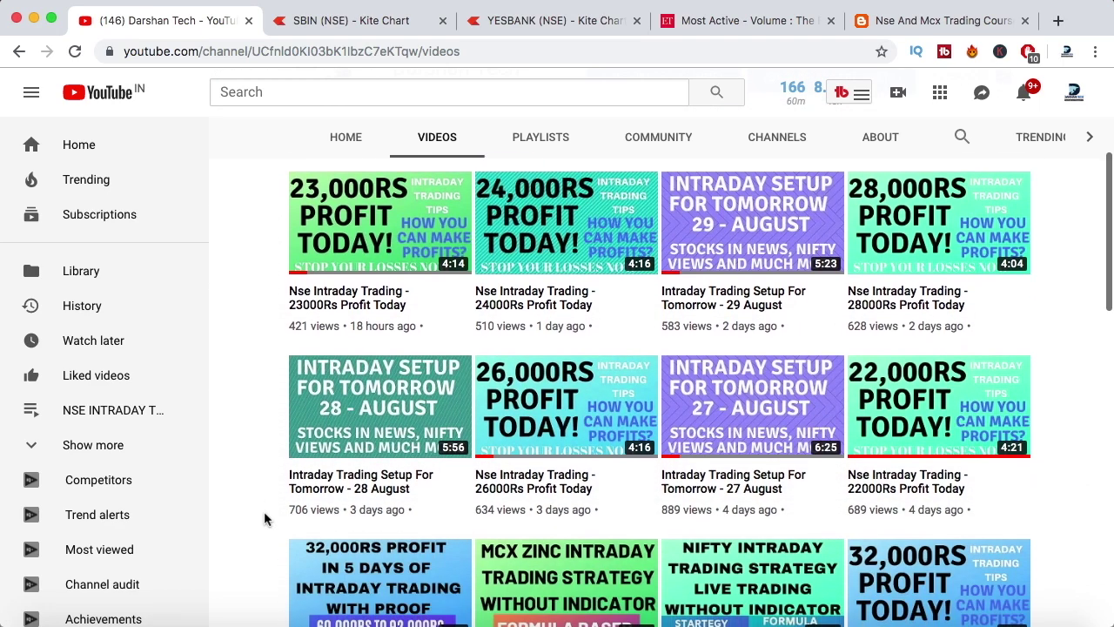
scroll(265, 518, down, 3)
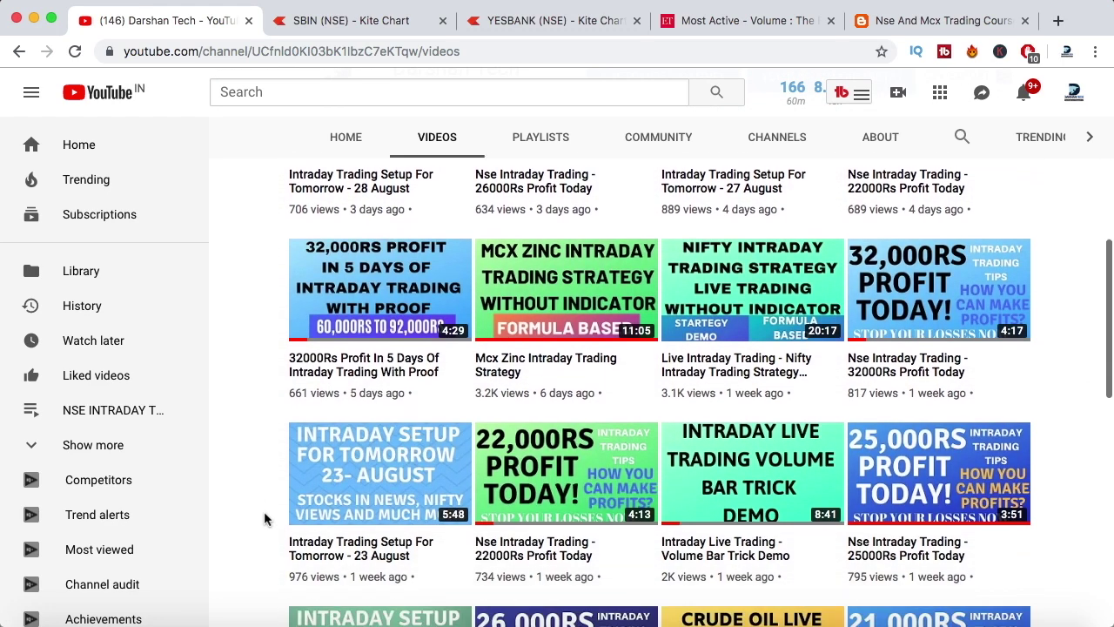
scroll(264, 519, down, 3)
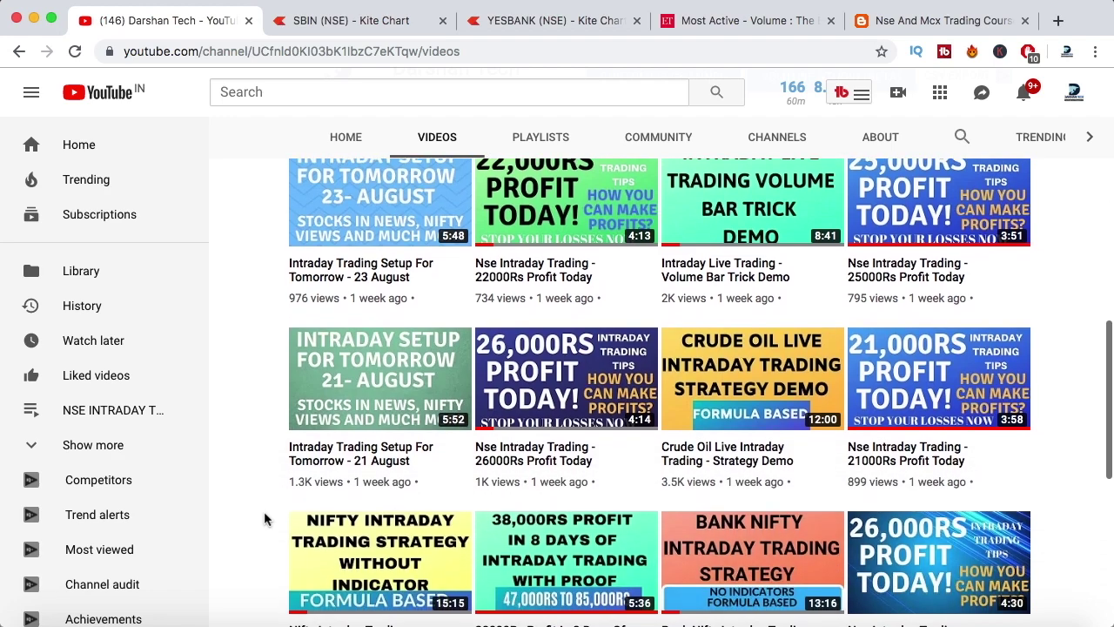
scroll(265, 519, down, 5)
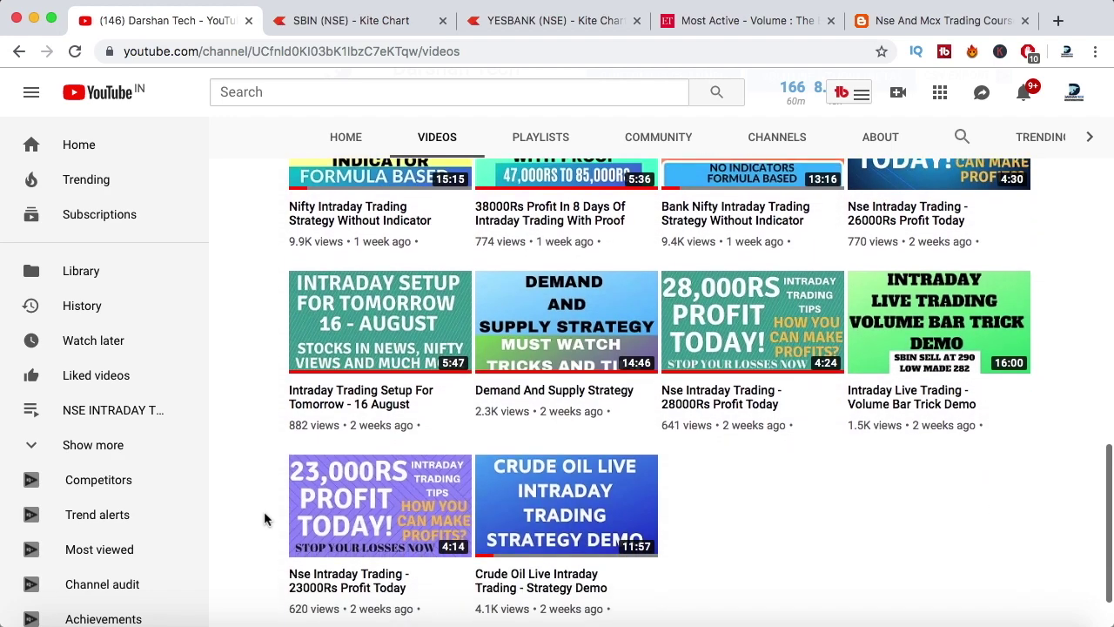
scroll(265, 519, down, 5)
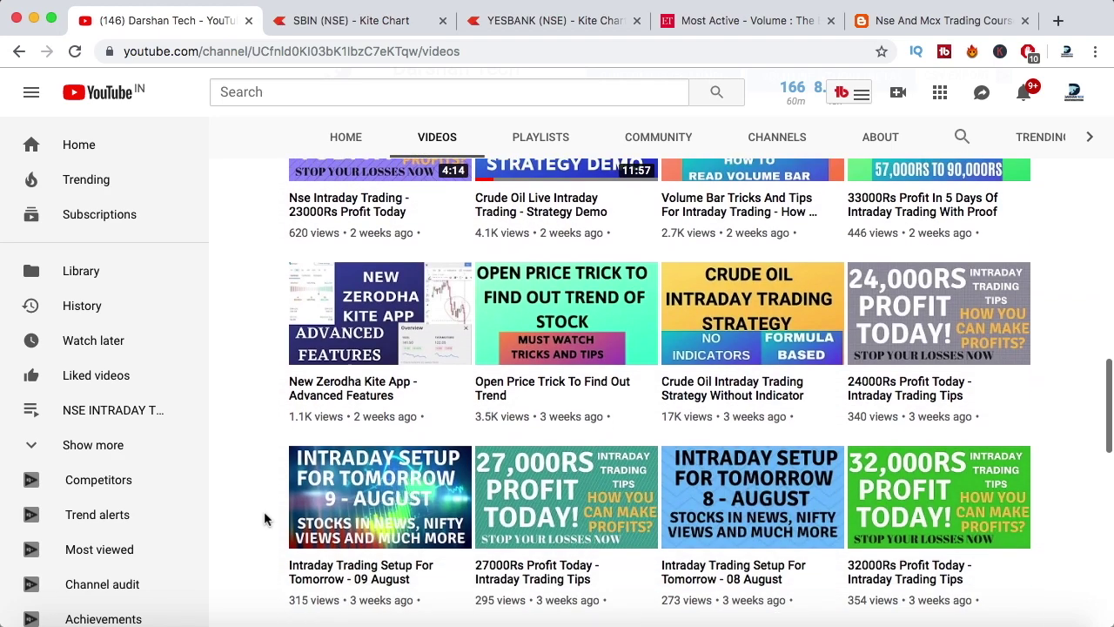
scroll(265, 514, down, 5)
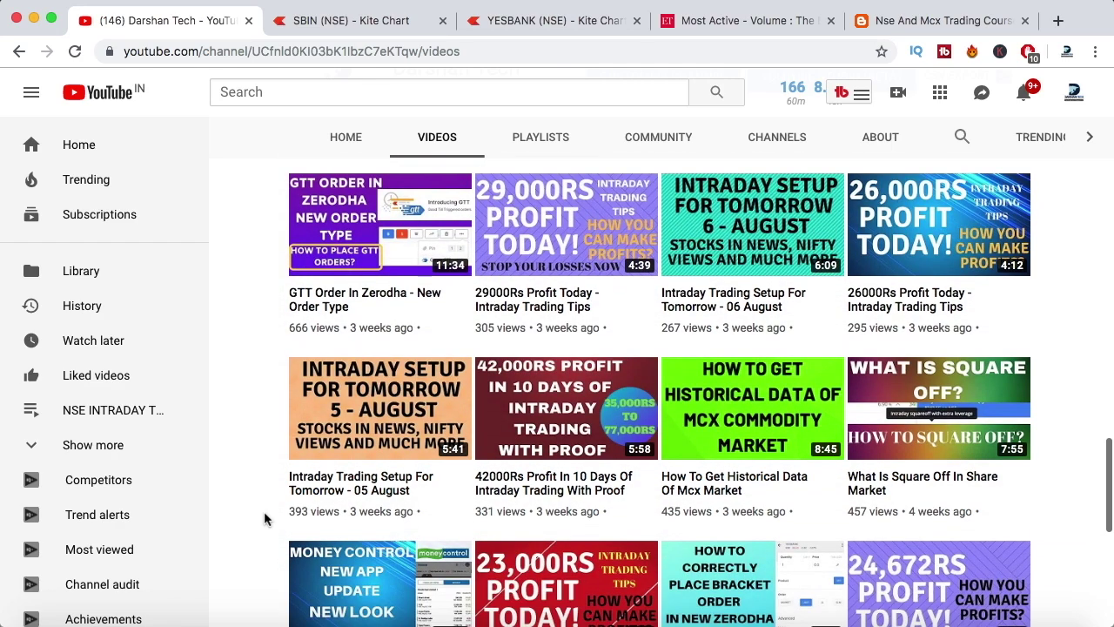
scroll(264, 519, down, 3)
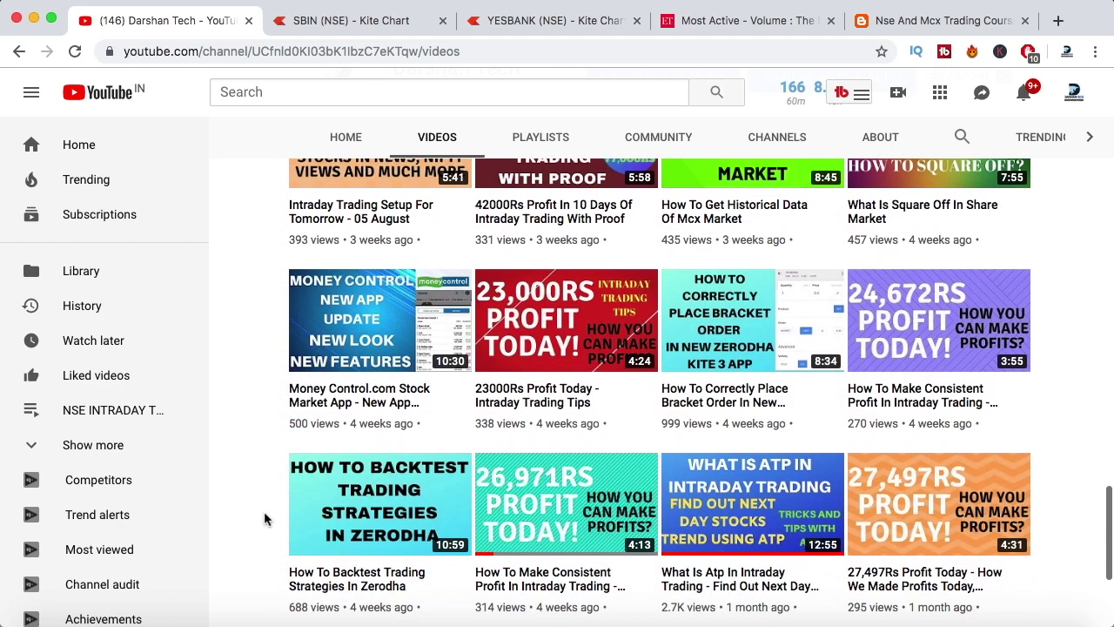
scroll(265, 515, down, 5)
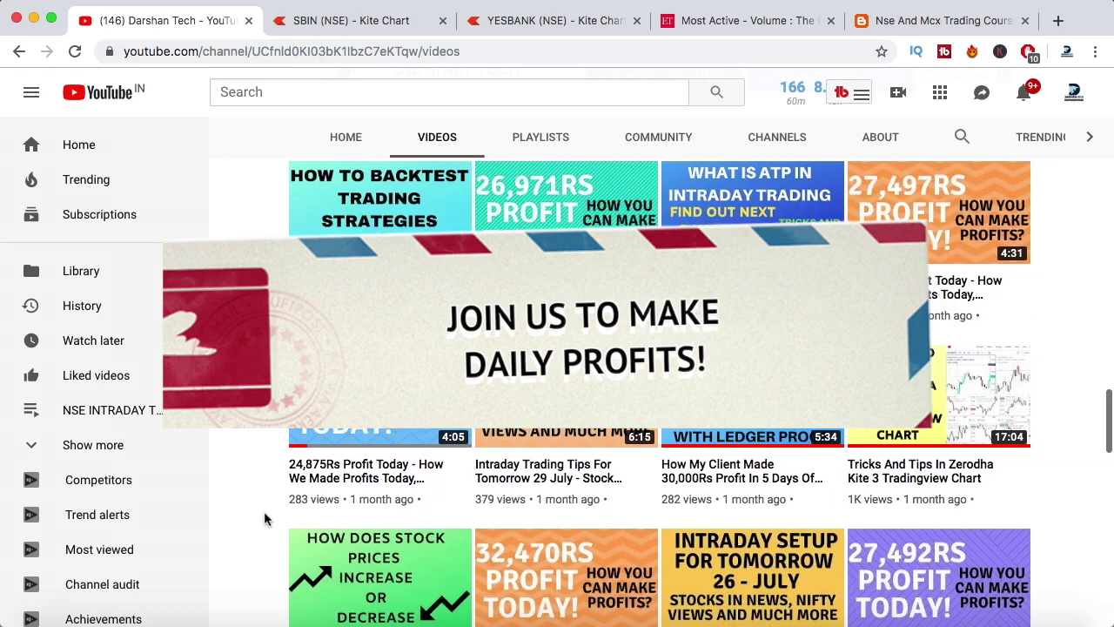
scroll(265, 517, down, 7)
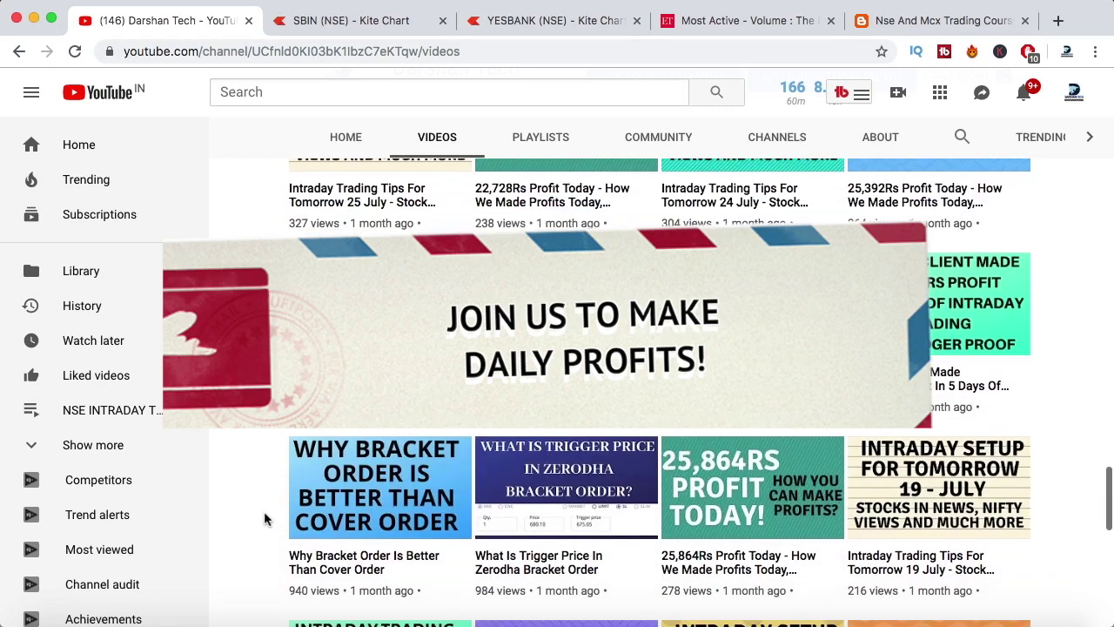
scroll(265, 519, down, 5)
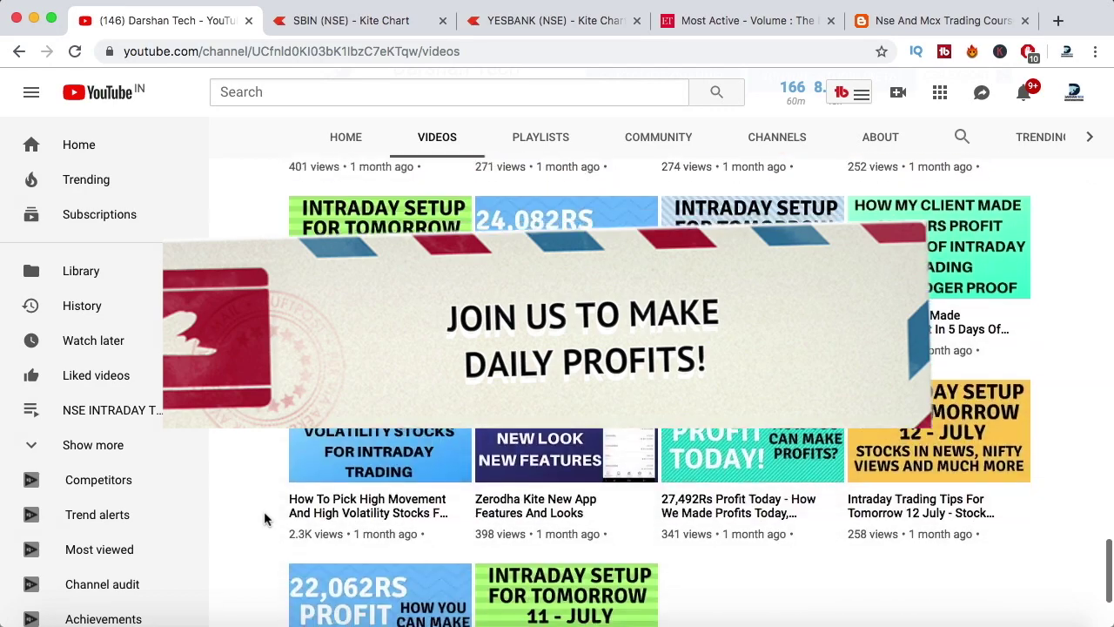
Step: Switch to the tradingshero.blogspot.com blog and look over its NSE and MCX course and tips service posts
click(967, 21)
scroll(97, 452, down, 15)
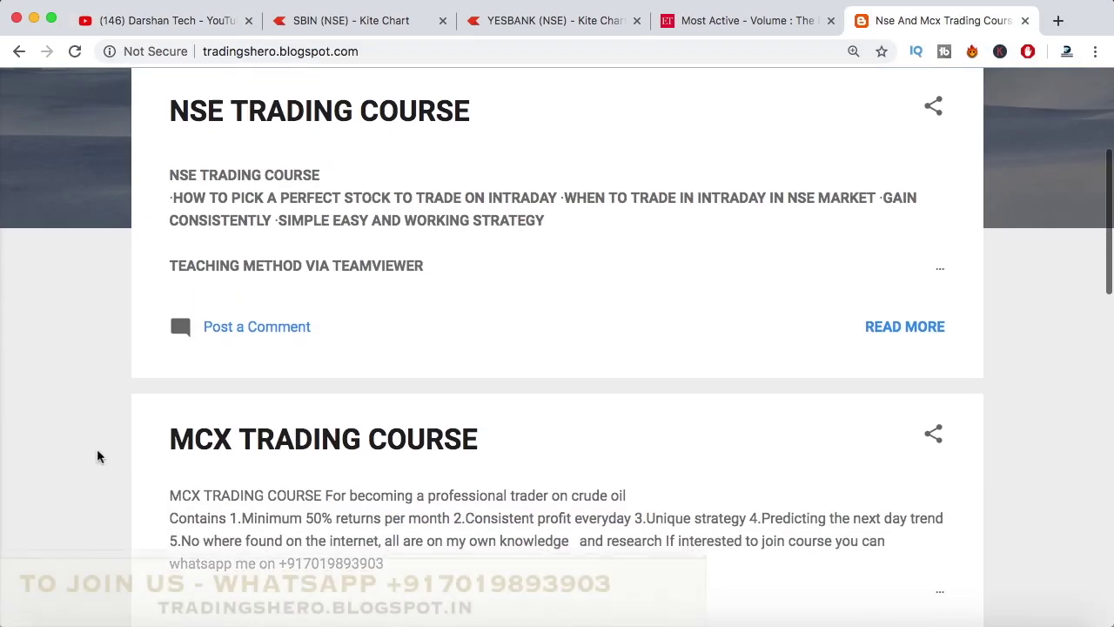
scroll(97, 452, down, 4)
scroll(97, 453, up, 5)
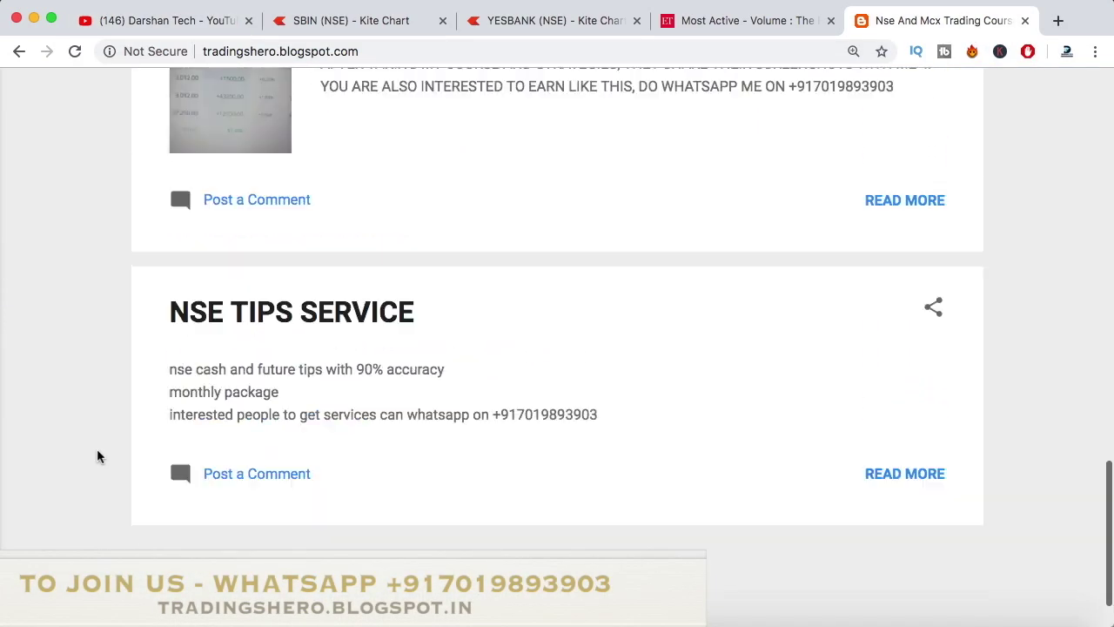
Step: Open the blog post on clients' earning proof after taking the course and examine the ledger screenshots through to the end
click(200, 268)
scroll(431, 466, down, 12)
scroll(427, 465, down, 20)
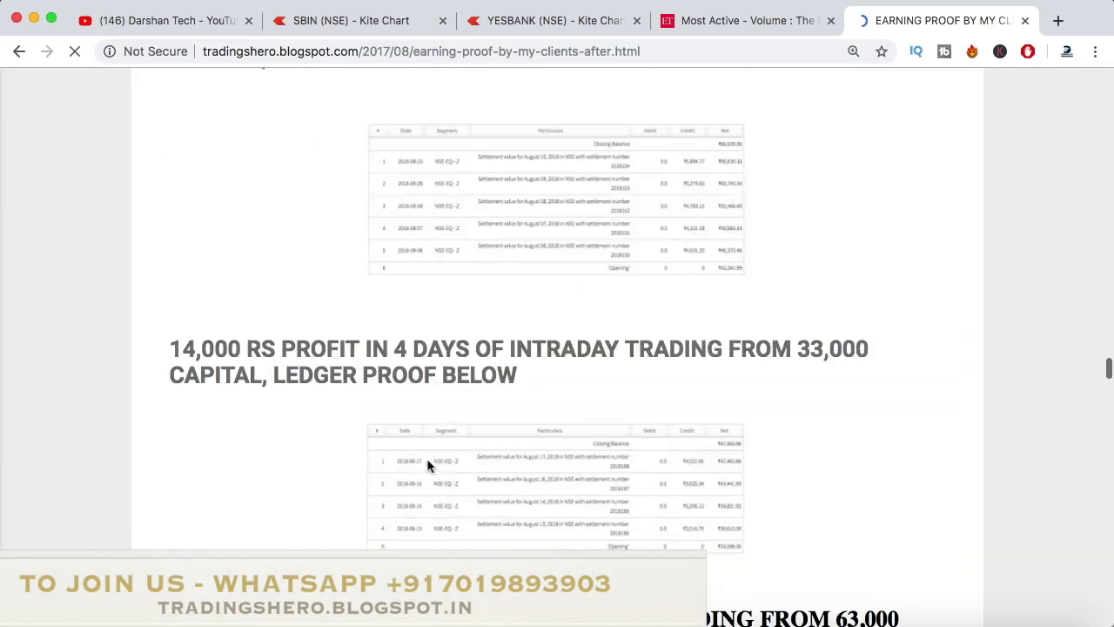
scroll(427, 466, down, 15)
scroll(427, 466, up, 10)
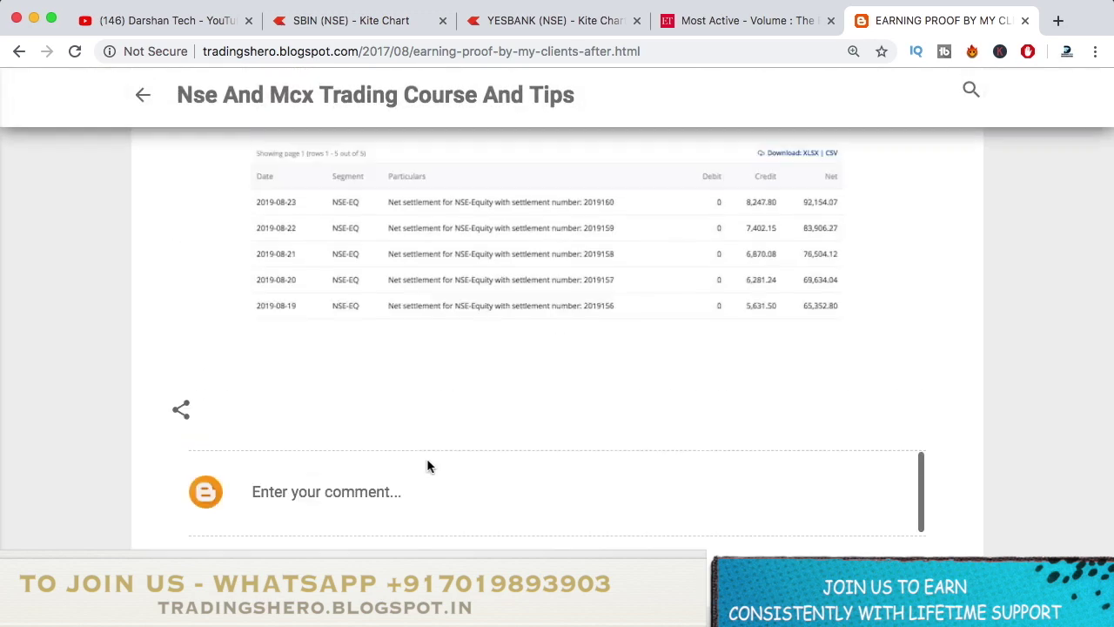
Step: Enlarge the August 2019 ledger screenshot and page through the post's other client ledger and WhatsApp message images
click(396, 433)
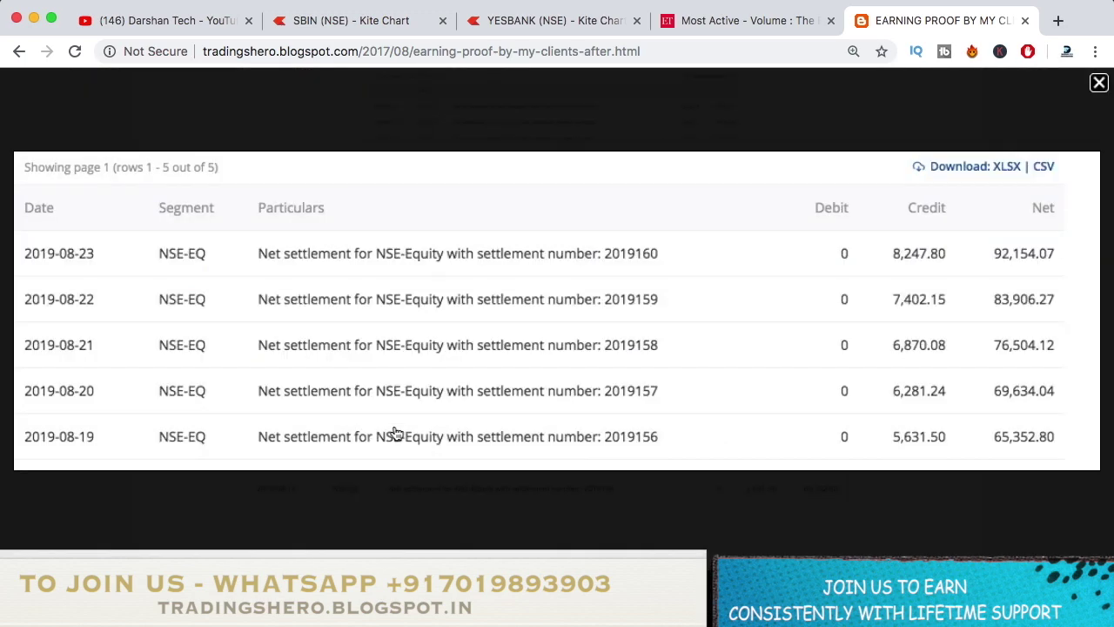
click(396, 432)
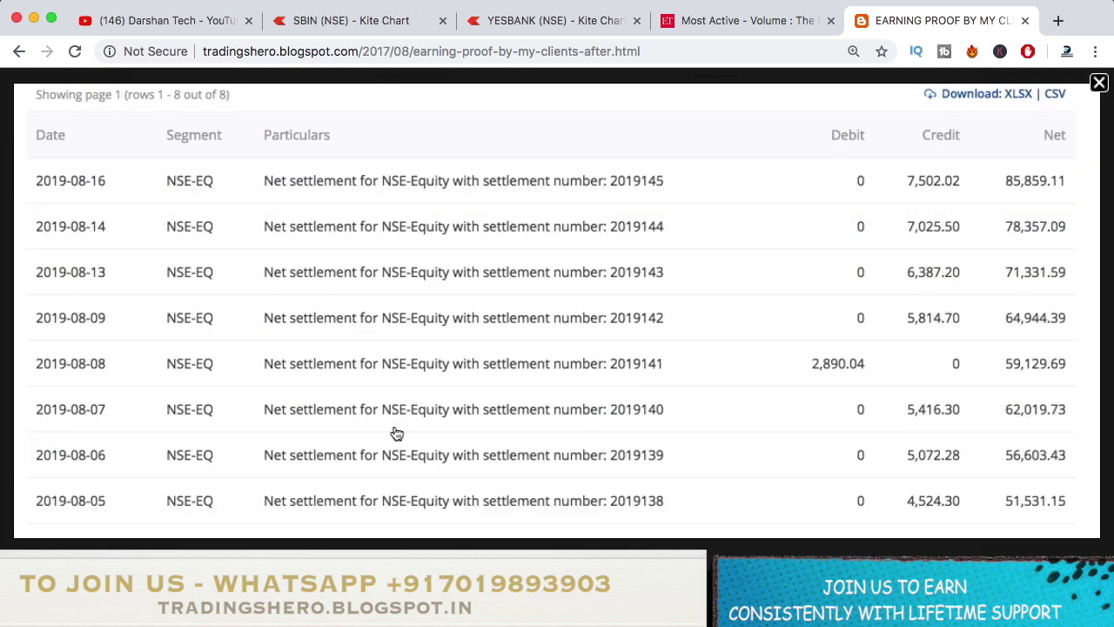
click(396, 433)
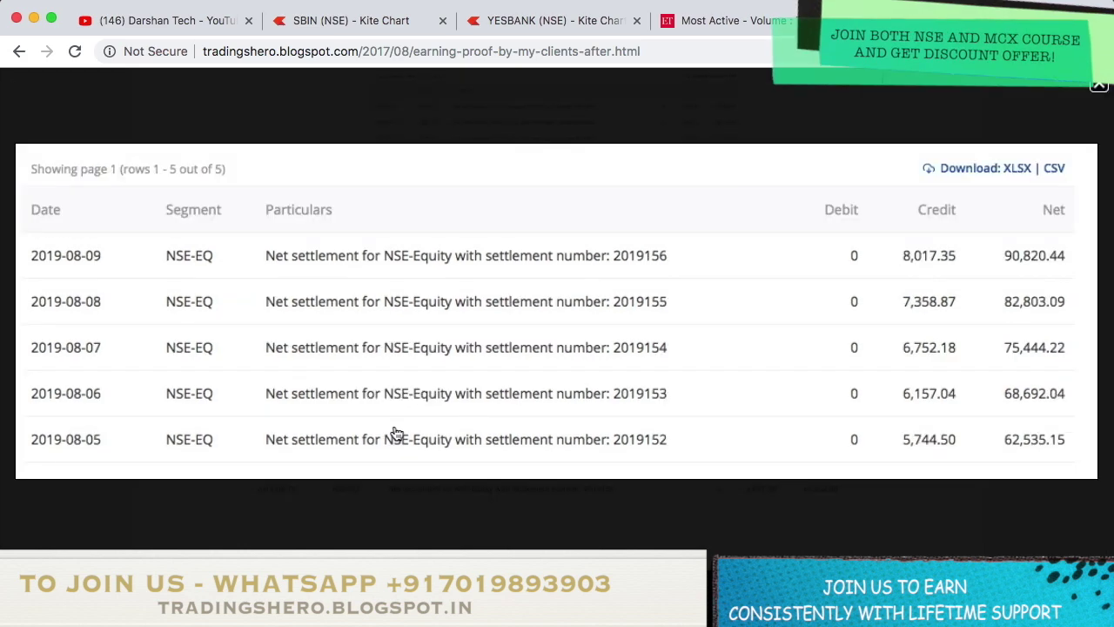
click(396, 433)
click(396, 432)
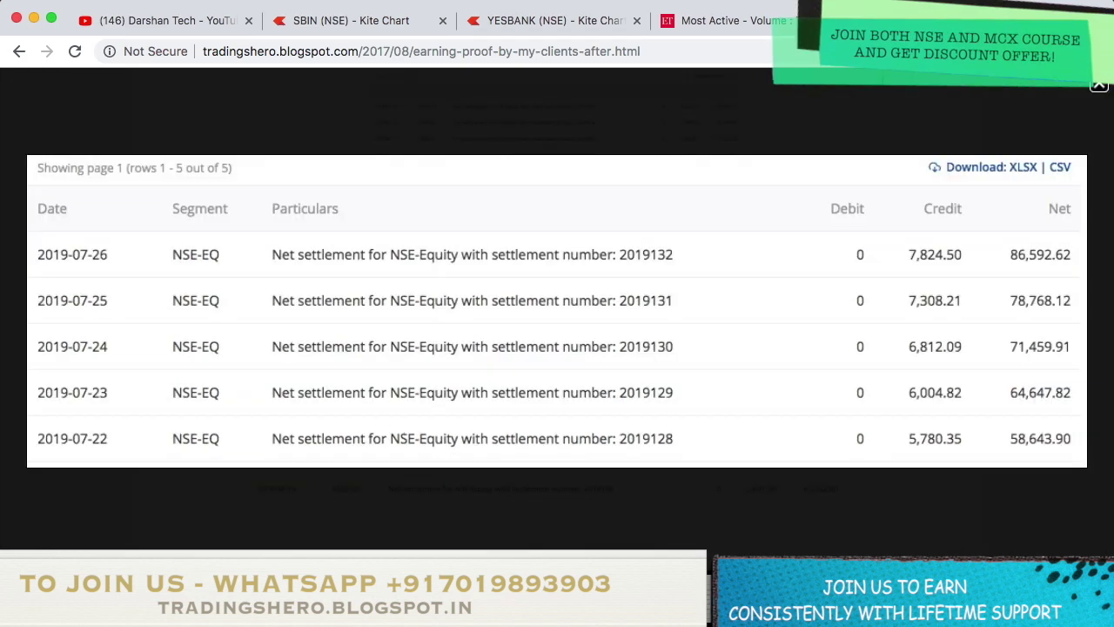
key(Right)
key(Right)
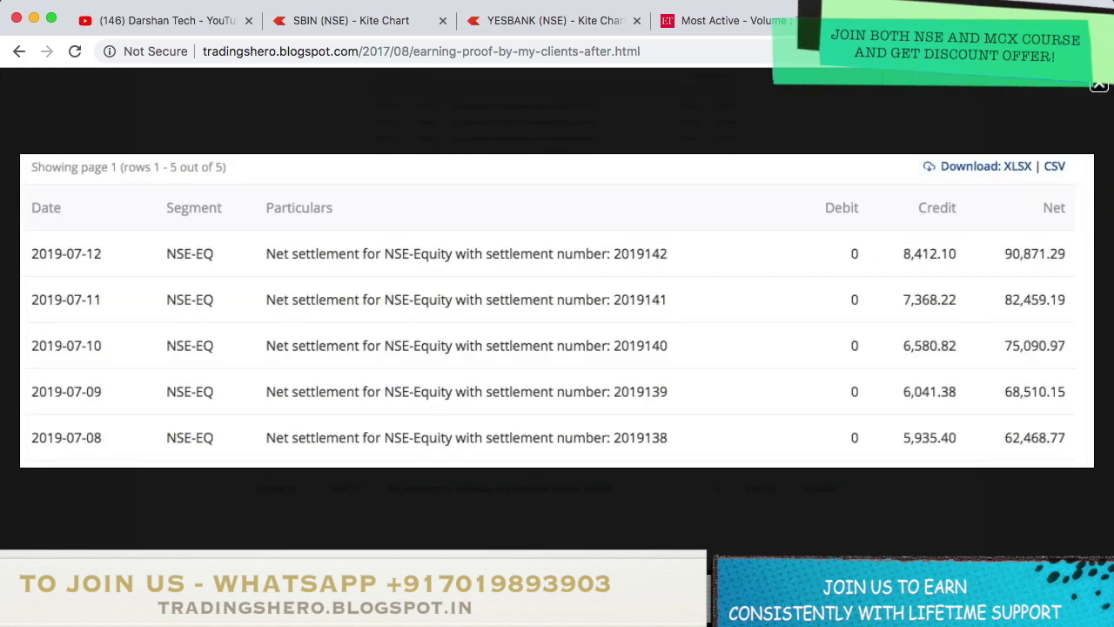
key(Right)
key(Right)
key(Right)
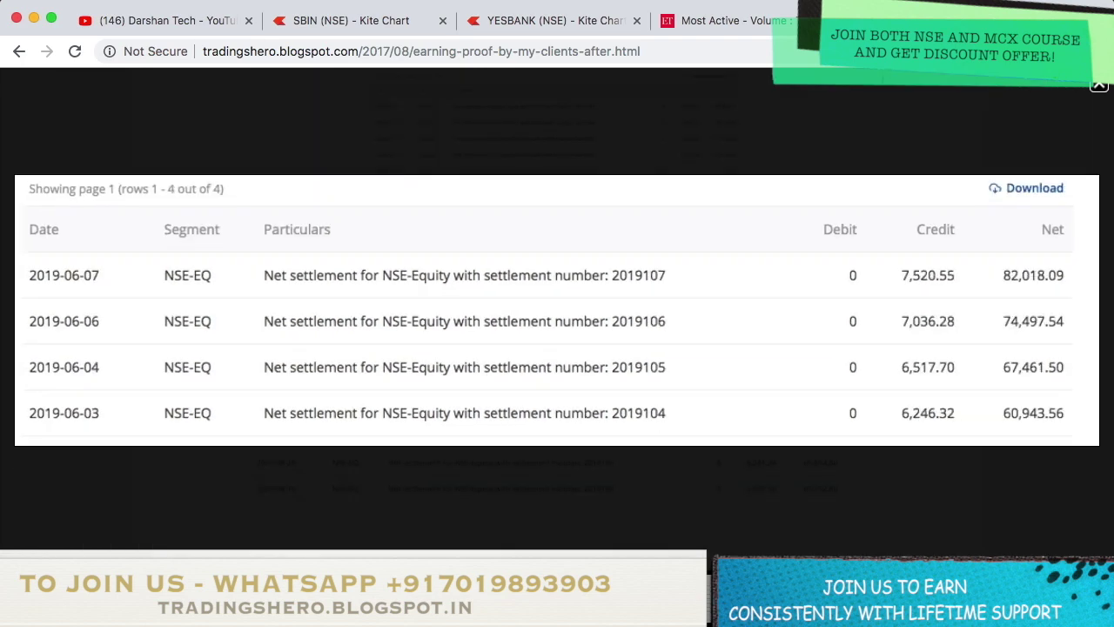
key(Right)
key(Right)
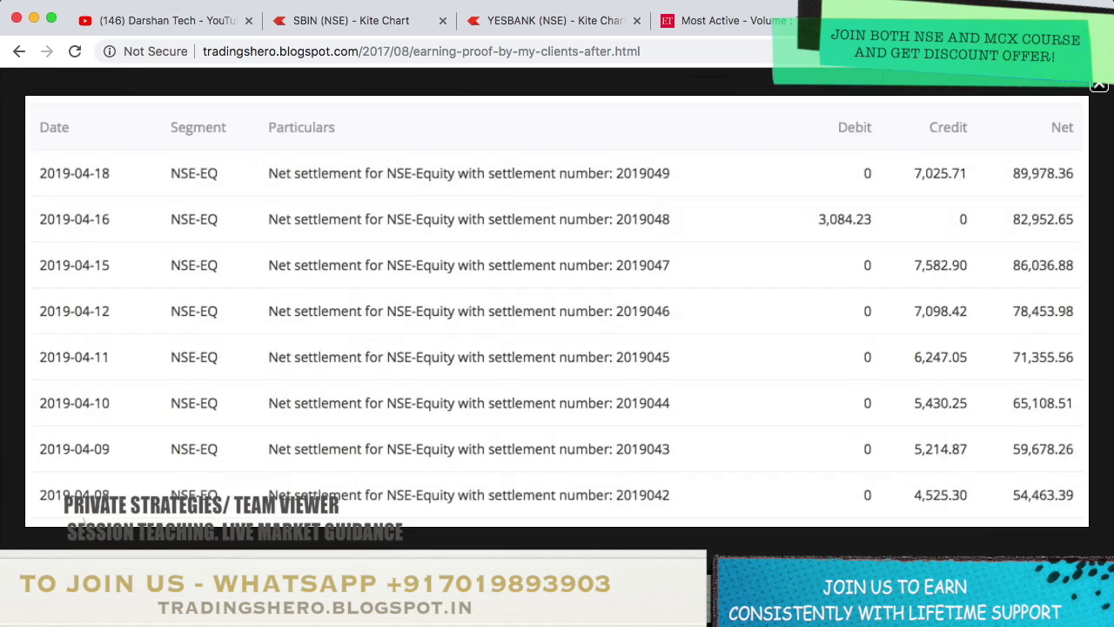
key(Right)
key(Right)
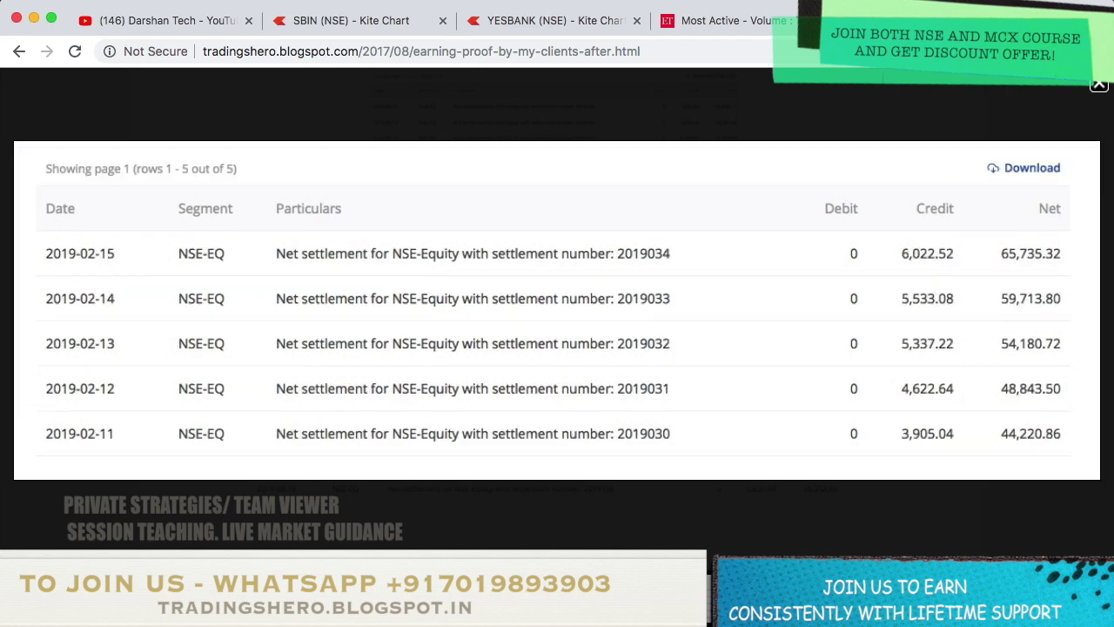
key(Right)
key(Right)
key(Right)
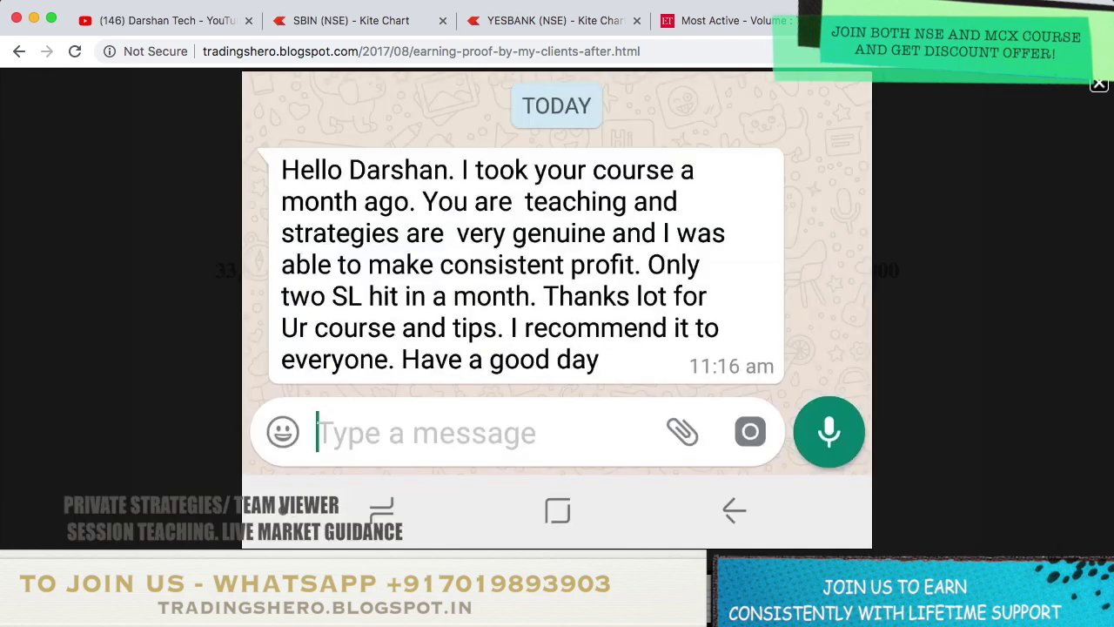
key(Right)
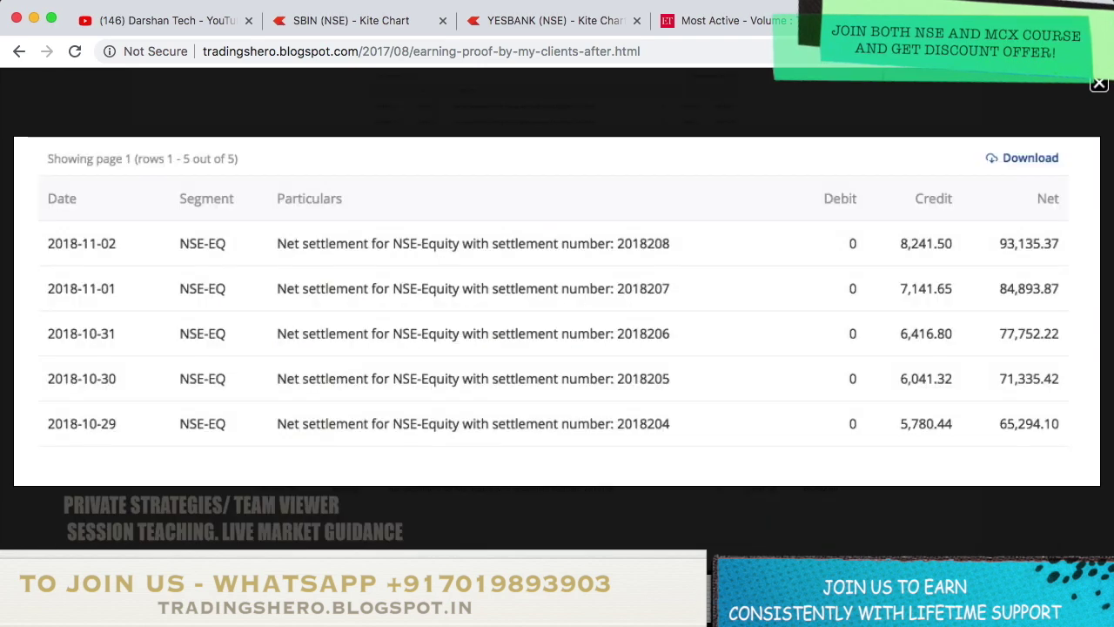
key(Right)
key(Right)
key(Right)
key(Right)
key(Right)
key(Right)
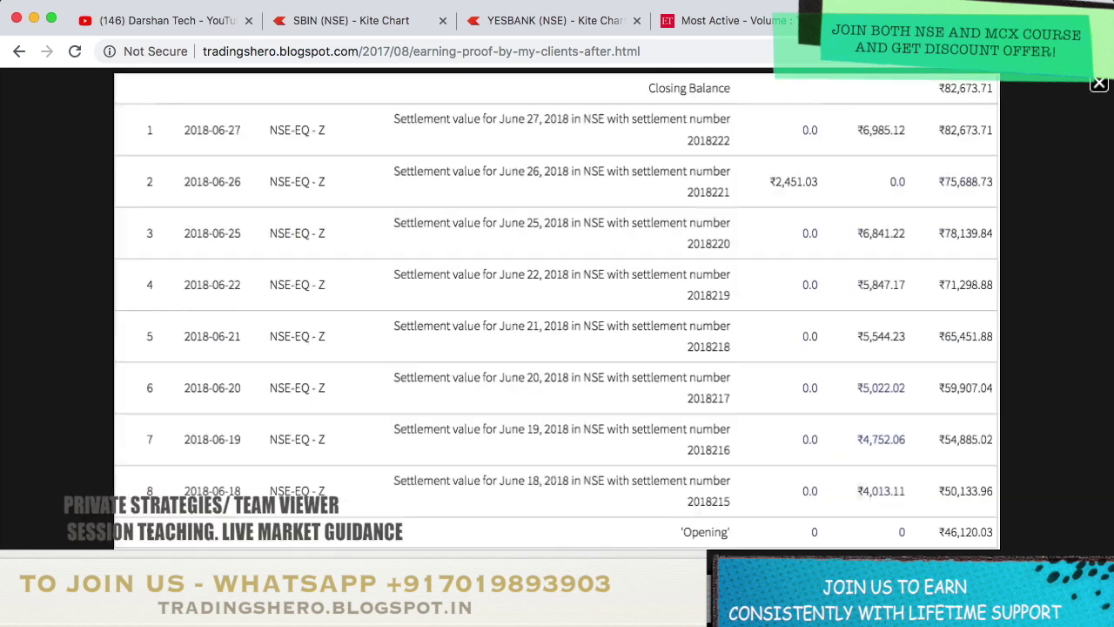
key(Right)
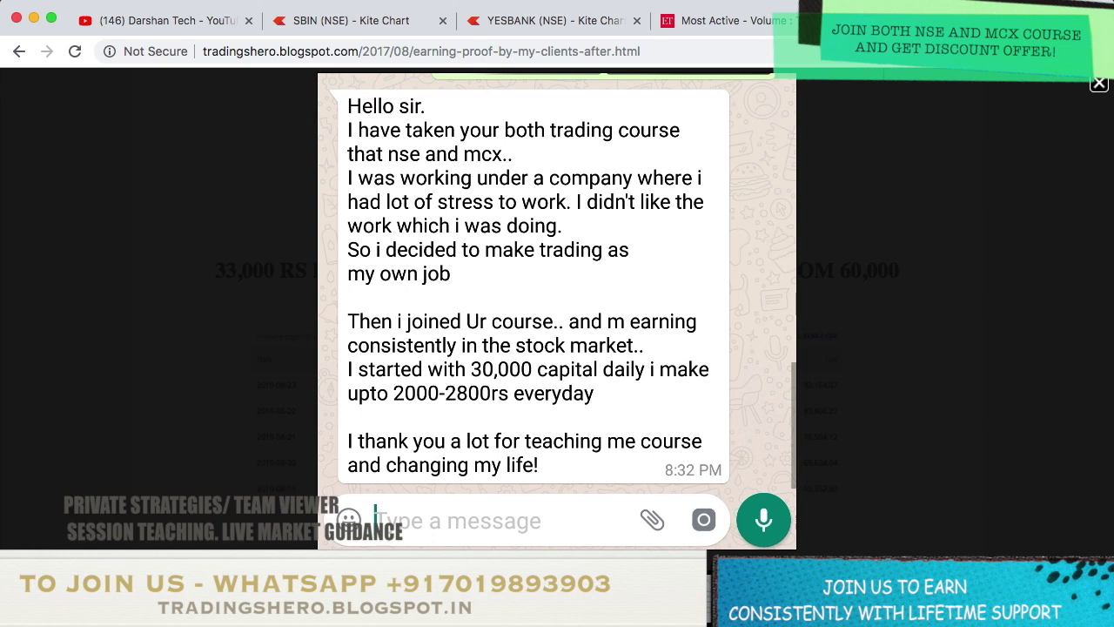
key(Right)
key(Left)
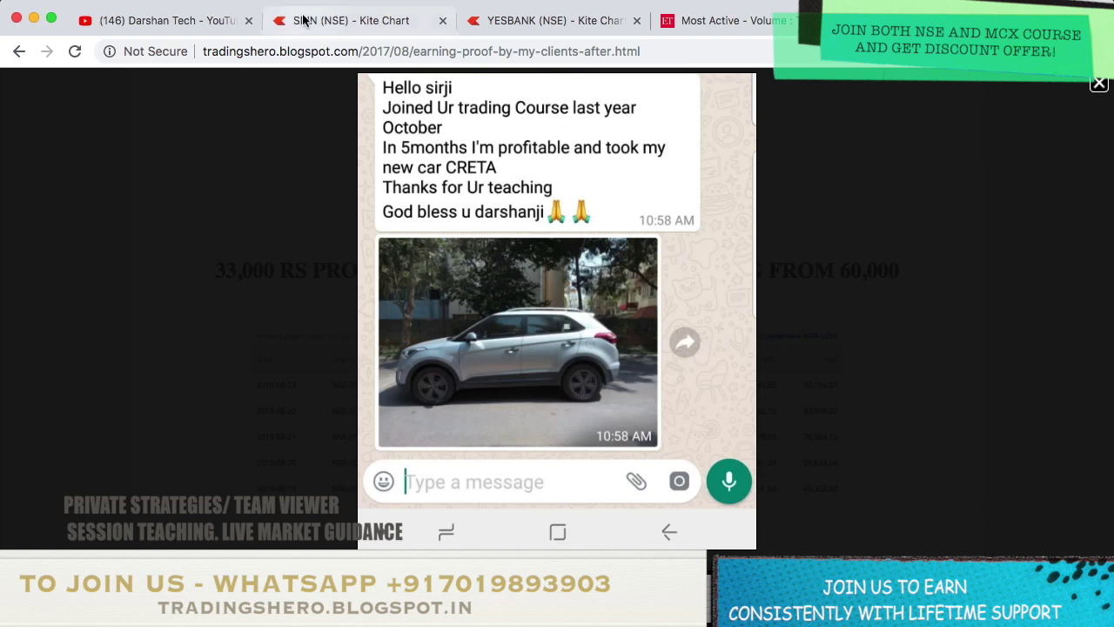
Step: Return to the blog's main page, open the post with client feedback after taking the course, and read through its WhatsApp testimonials
click(18, 52)
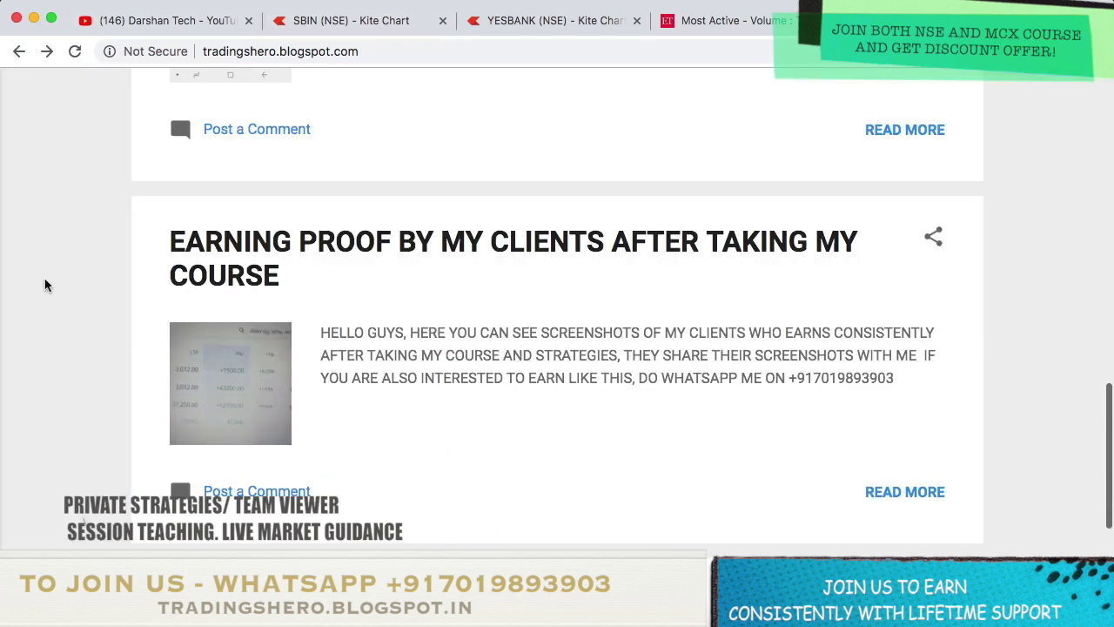
scroll(44, 284, up, 5)
click(241, 249)
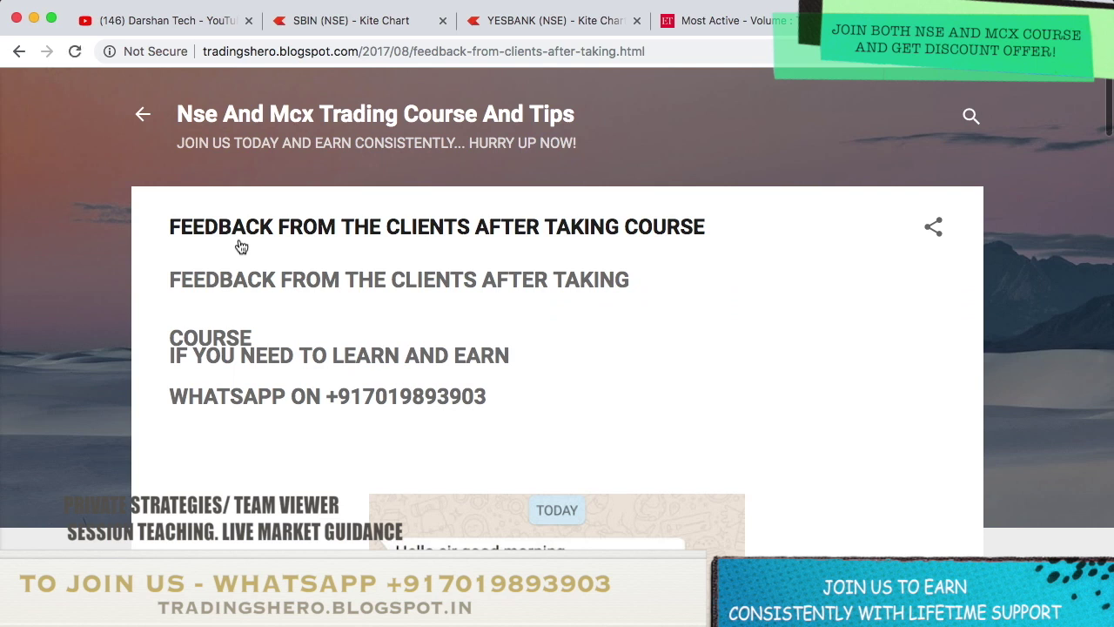
scroll(303, 519, down, 5)
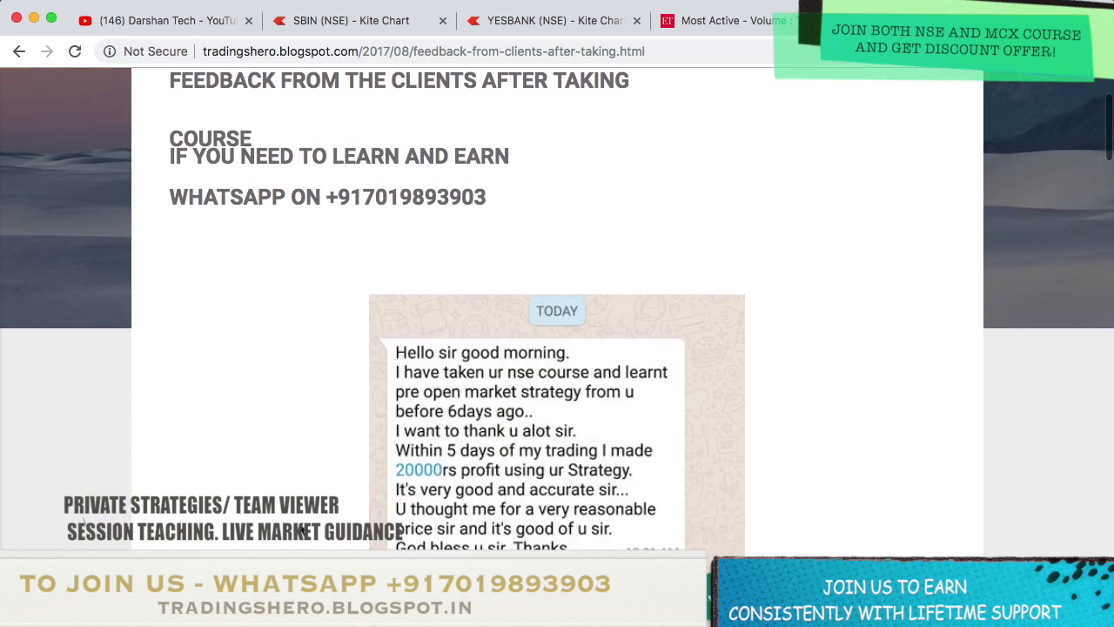
scroll(303, 530, down, 3)
scroll(303, 531, down, 5)
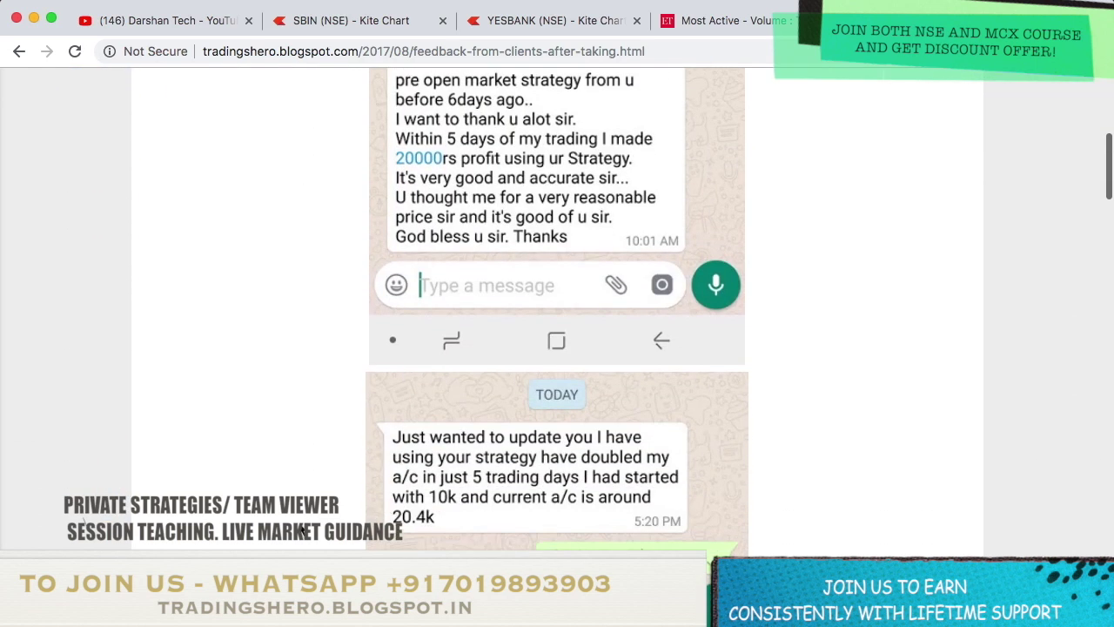
scroll(303, 531, down, 8)
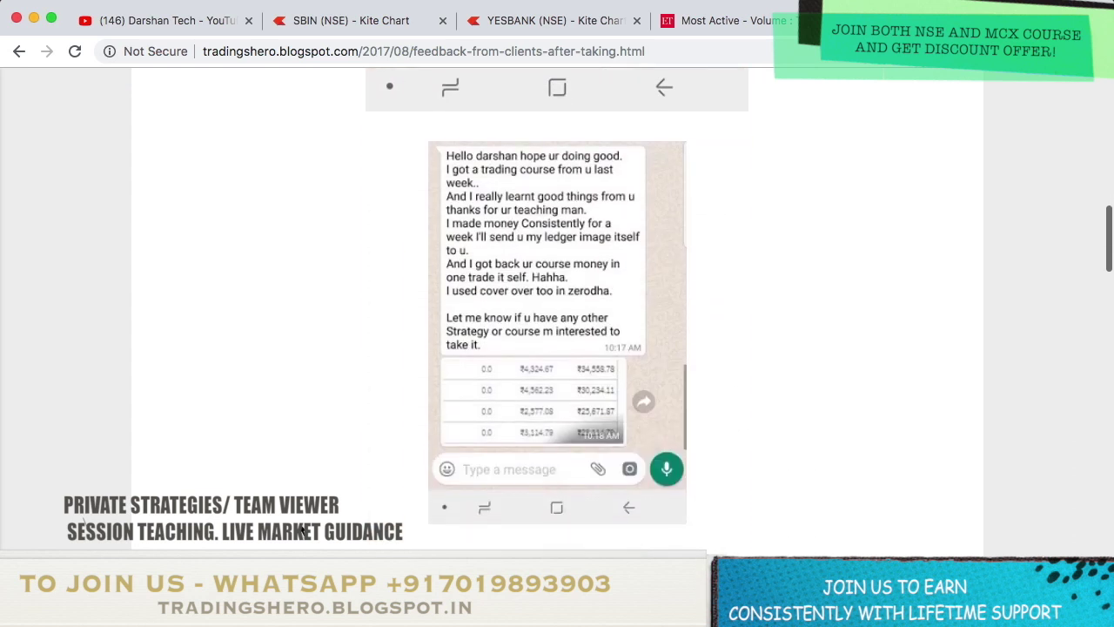
scroll(303, 529, down, 7)
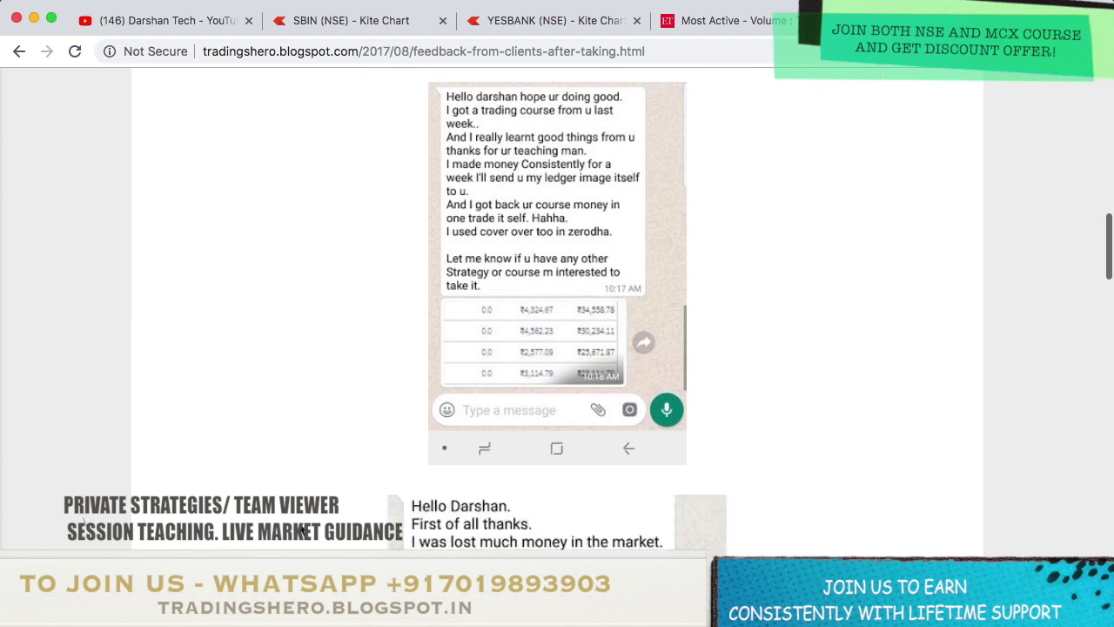
scroll(302, 531, down, 6)
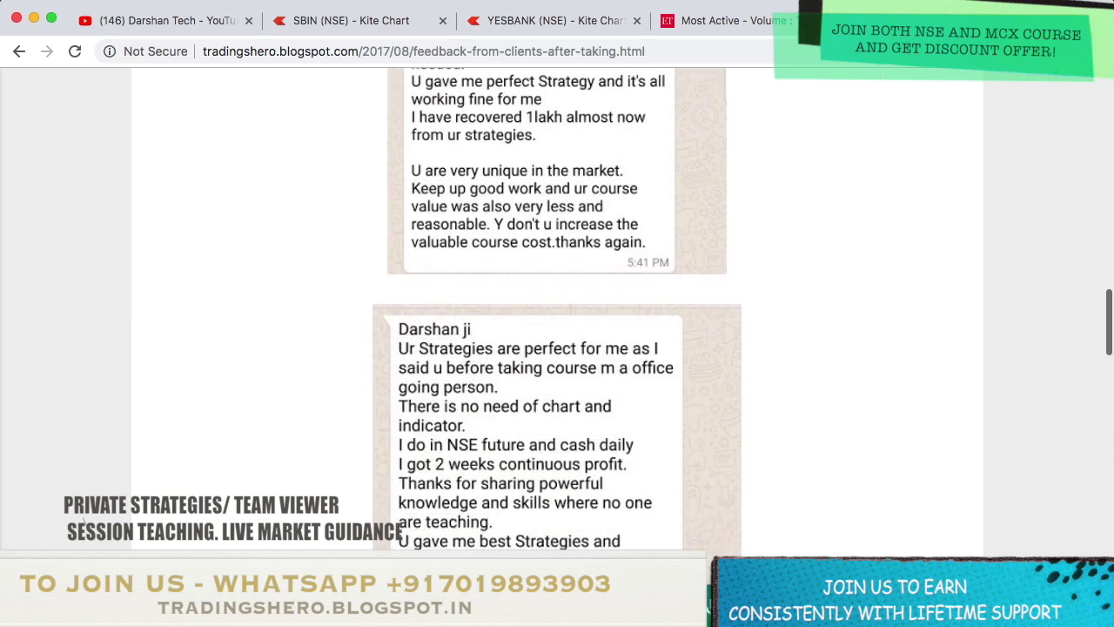
scroll(300, 546, up, 6)
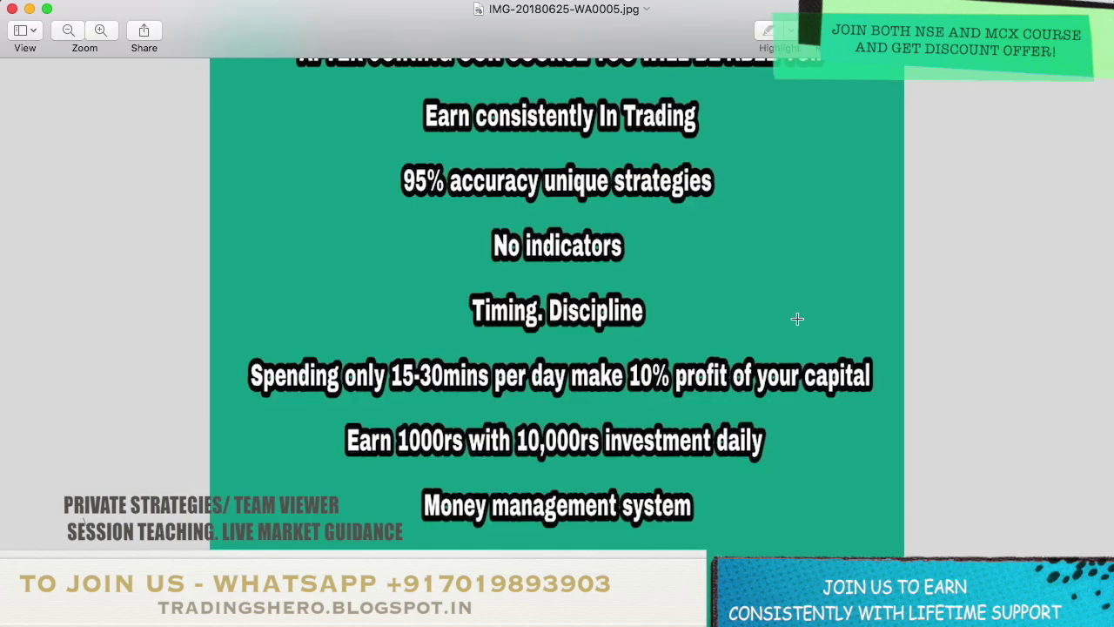
Step: Read the course benefits in the image IMG-20180625-WA0005.jpg to the end, then close it and revisit the client feedback post
scroll(796, 319, up, 3)
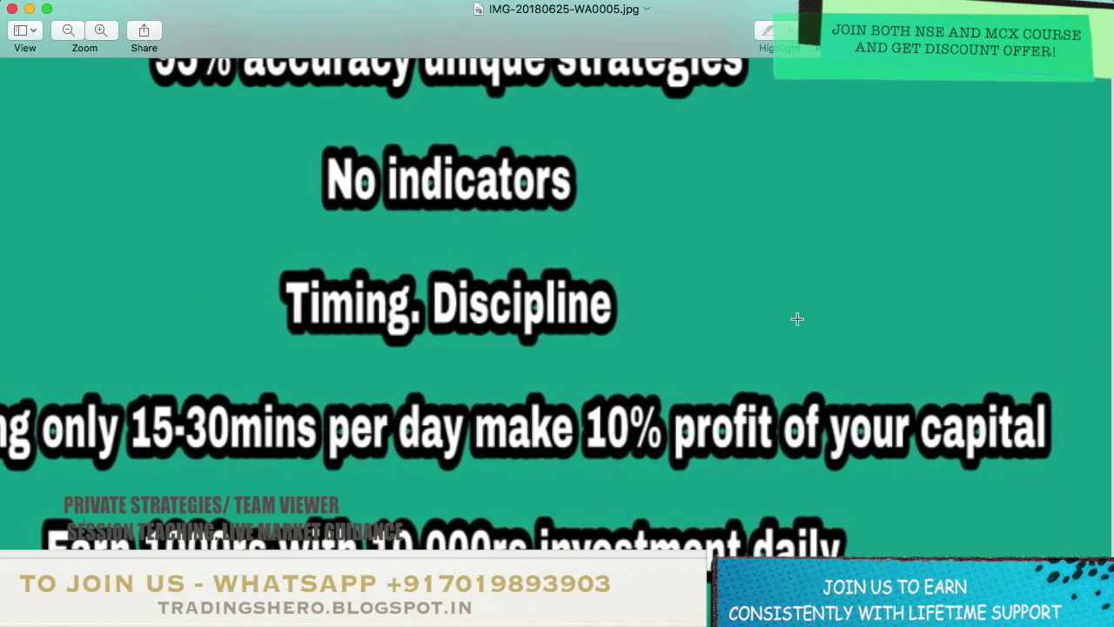
scroll(950, 349, down, 3)
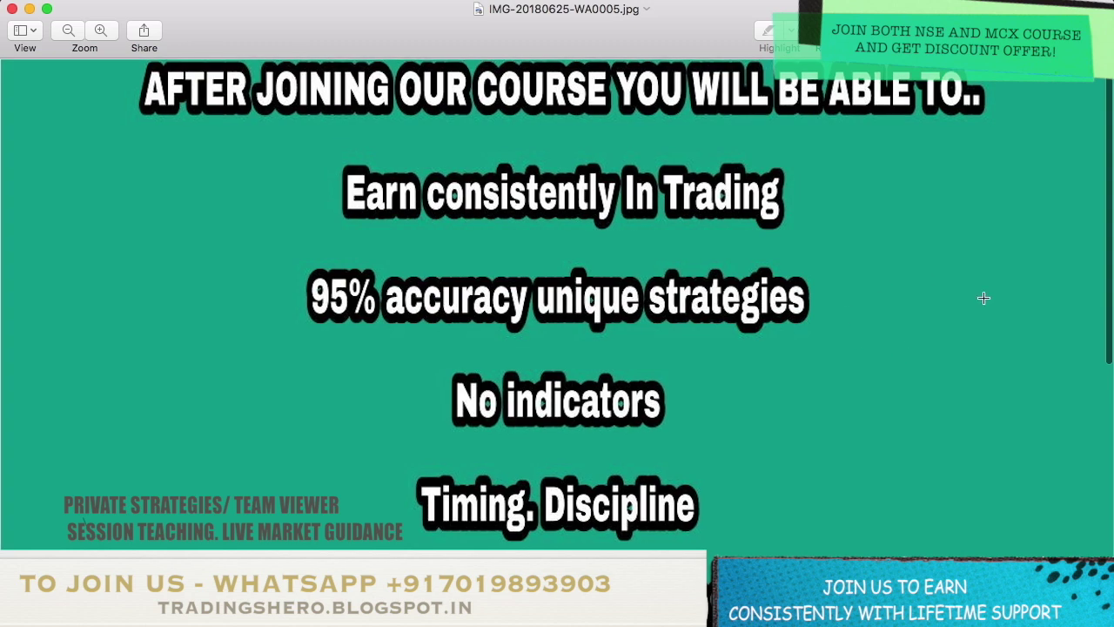
scroll(984, 305, down, 2)
scroll(995, 407, down, 3)
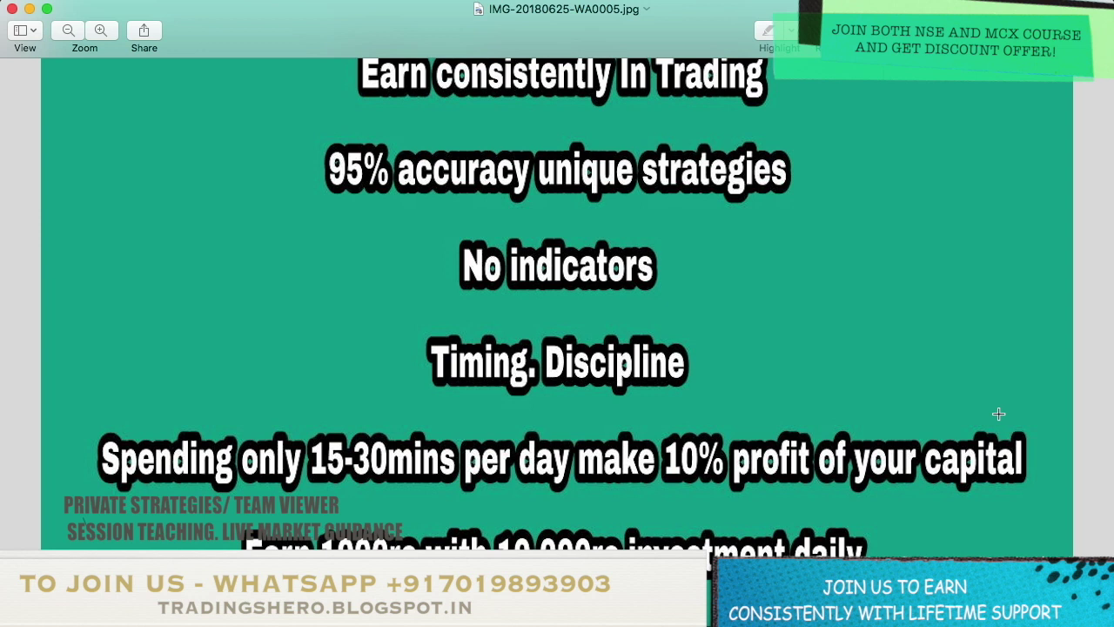
scroll(940, 484, down, 5)
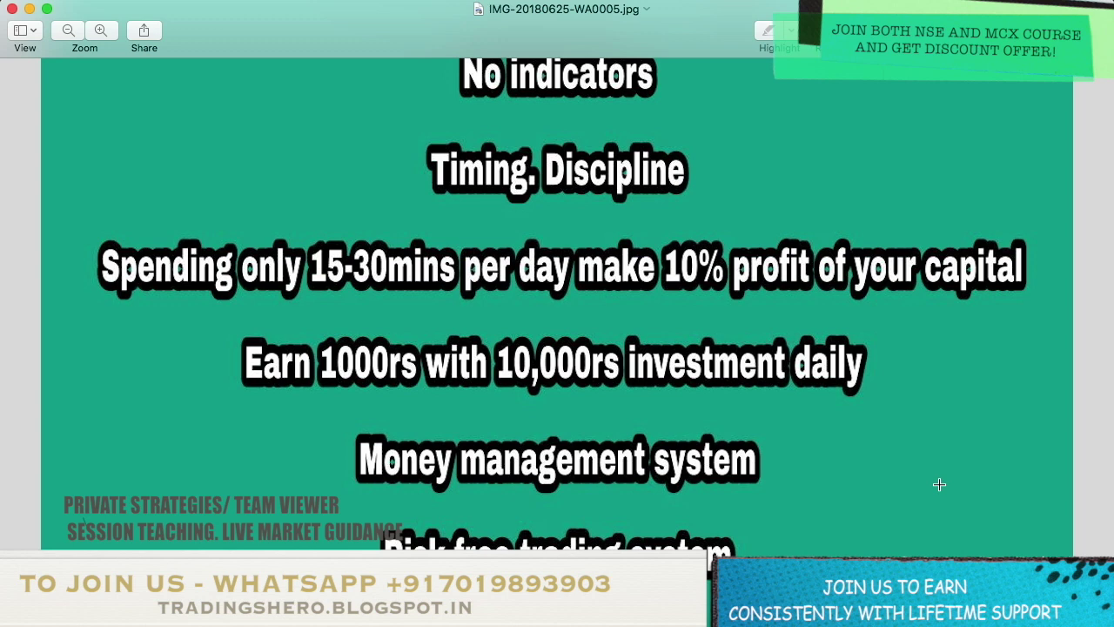
scroll(940, 484, down, 4)
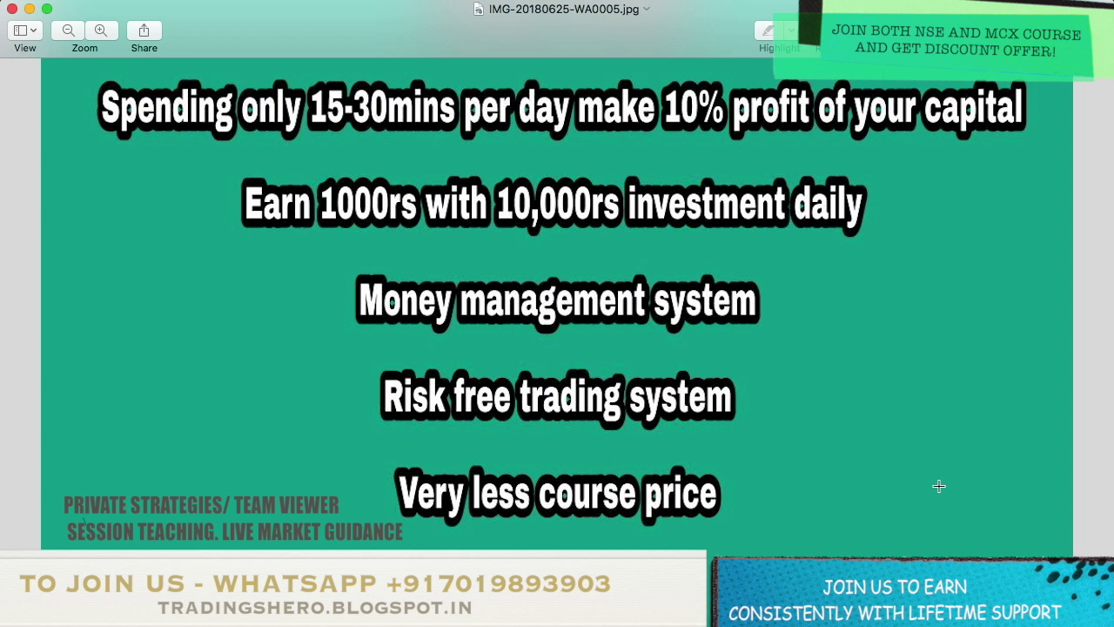
scroll(149, 356, down, 2)
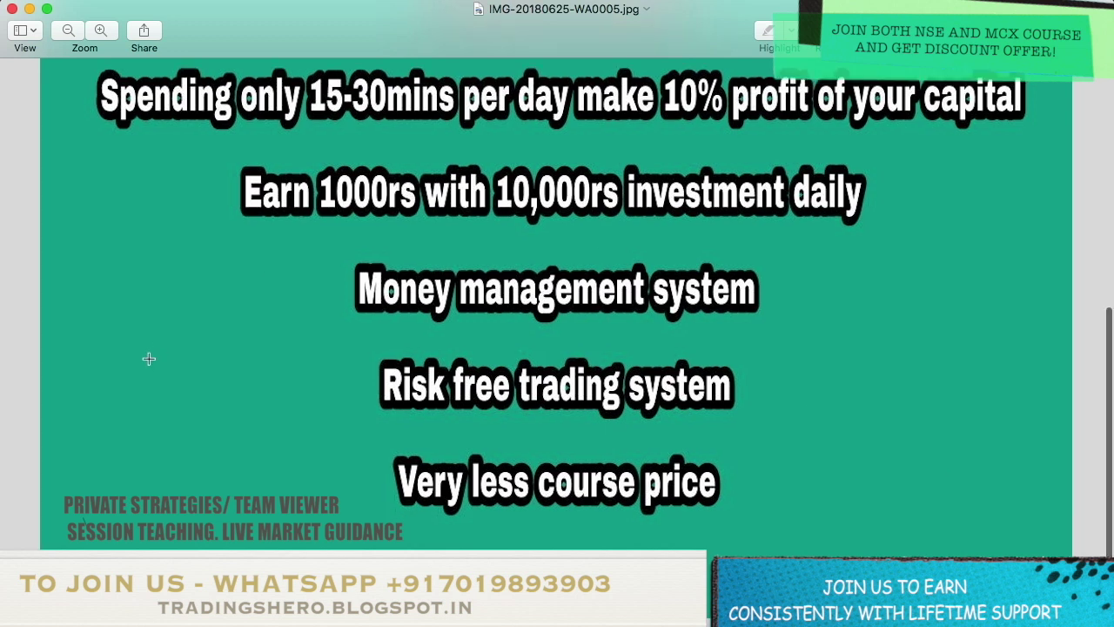
click(10, 10)
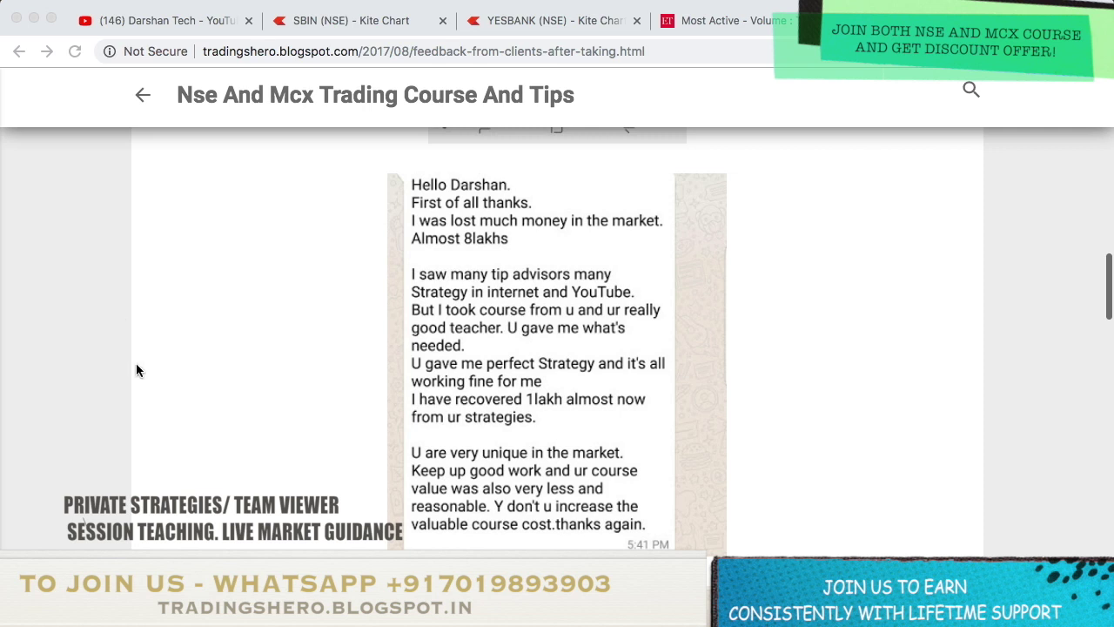
scroll(154, 445, up, 10)
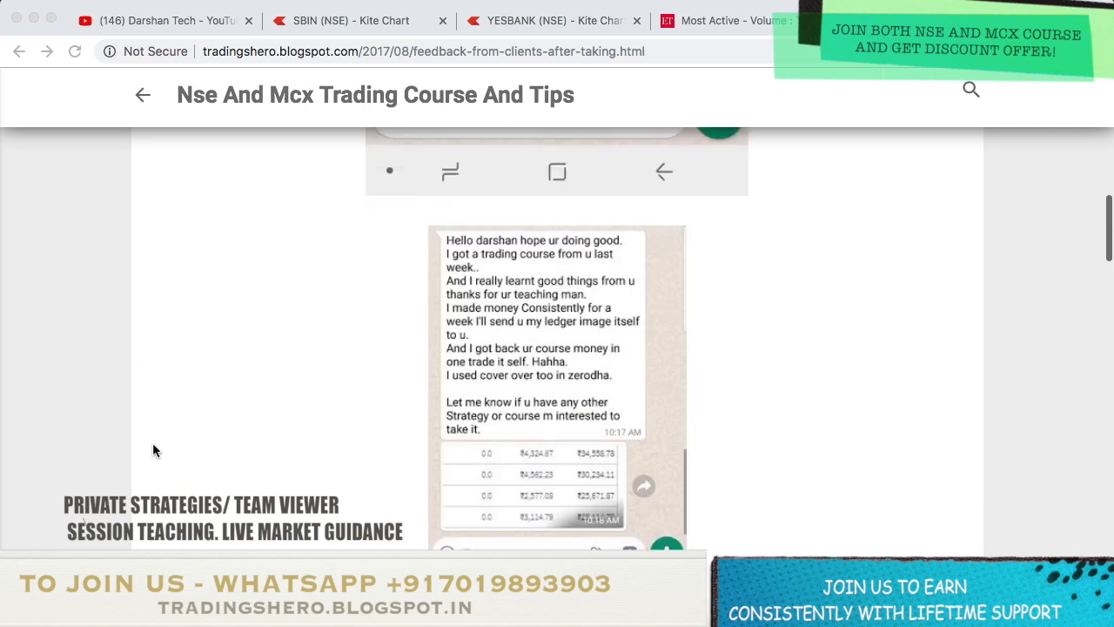
scroll(152, 450, up, 3)
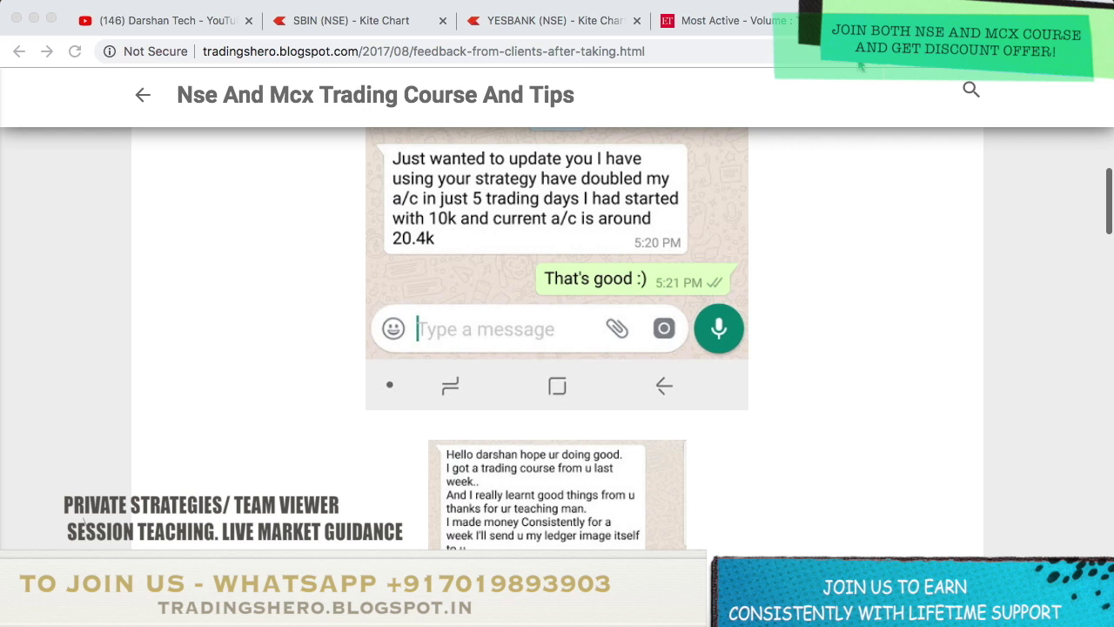
Step: In the YESBANK chart, compress the volume scale and place a horizontal line at about 32.5m, level with the first tall red bar
click(607, 25)
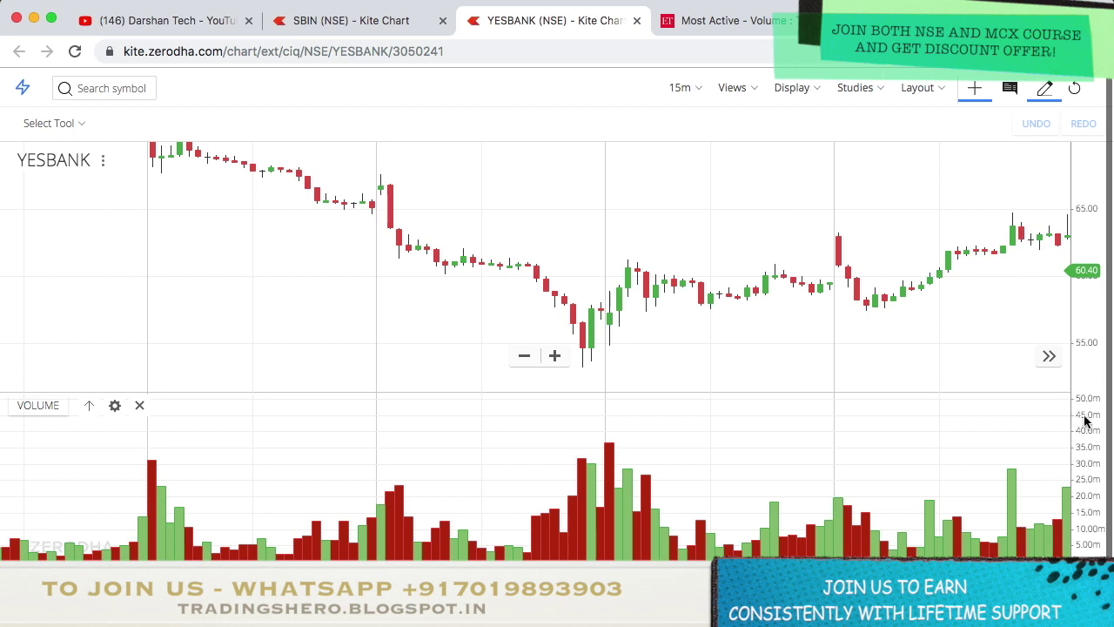
drag(1086, 418, 625, 521)
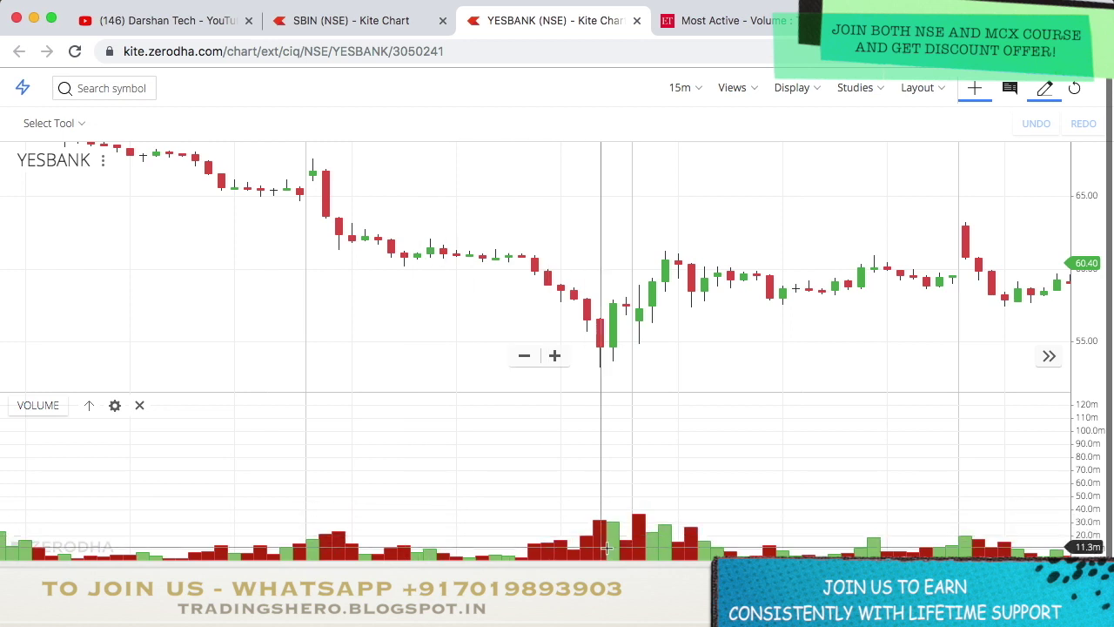
click(79, 125)
scroll(95, 453, down, 2)
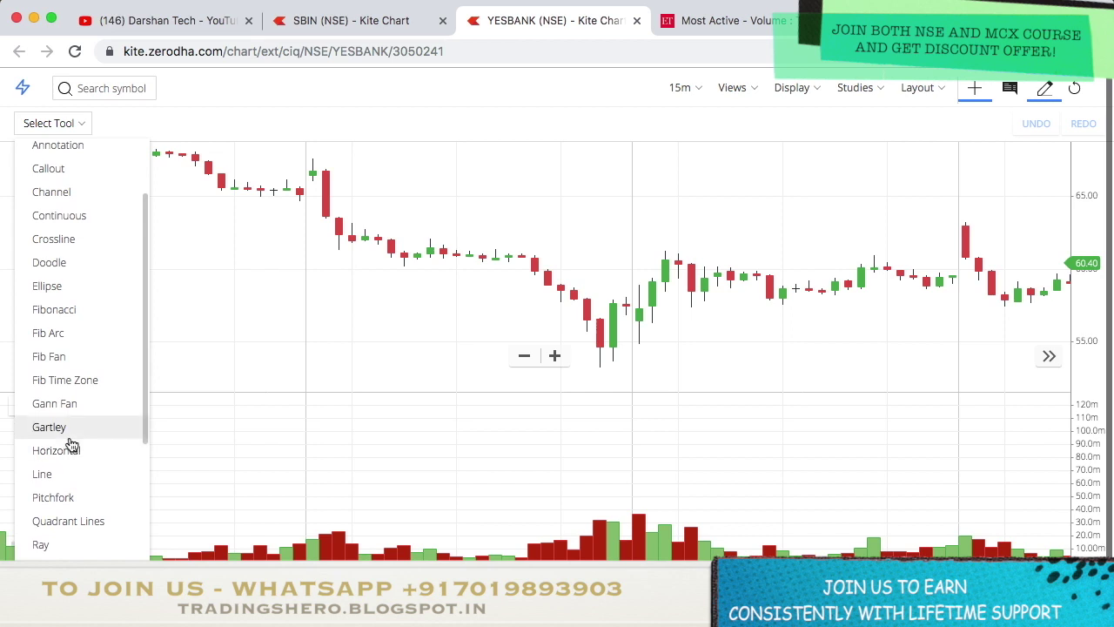
click(74, 451)
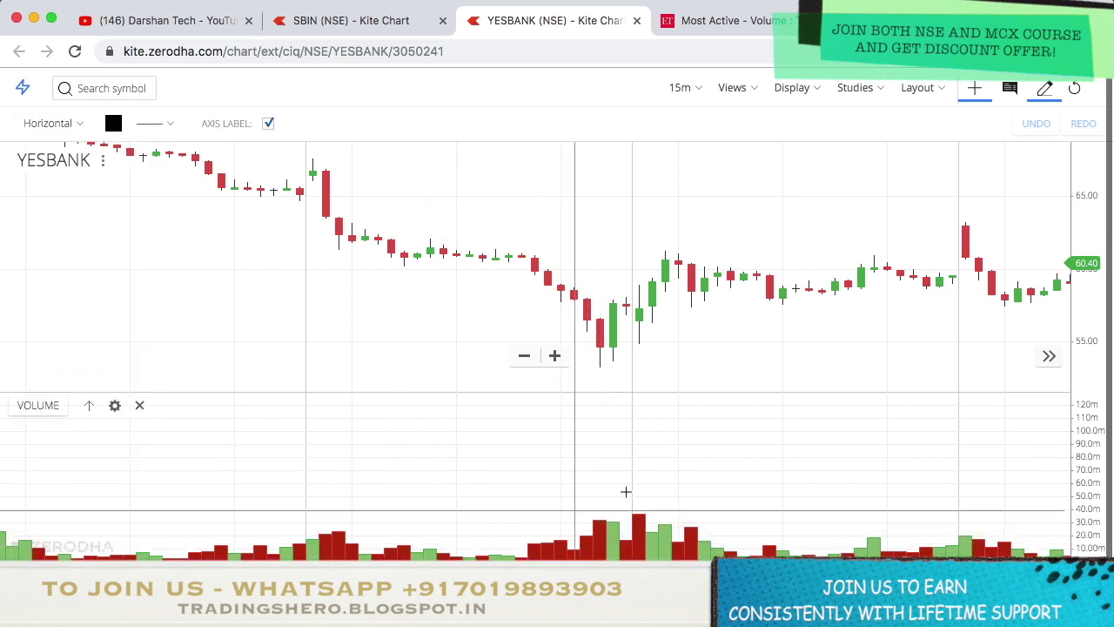
mouse_move(1088, 464)
mouse_down()
mouse_move(1091, 433)
mouse_move(1087, 470)
mouse_up()
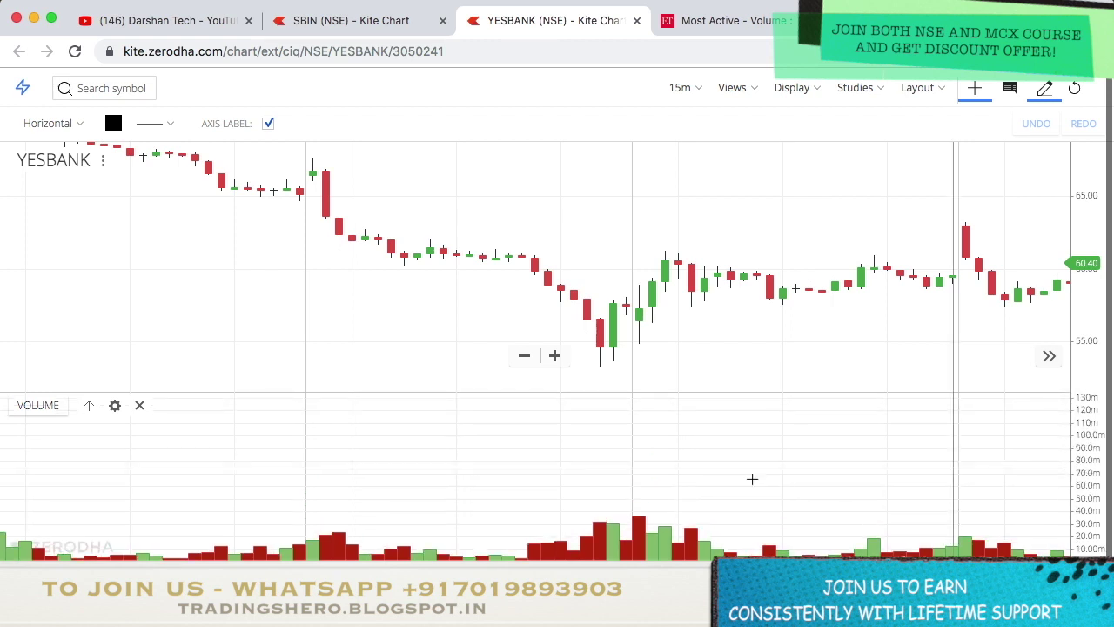
click(600, 521)
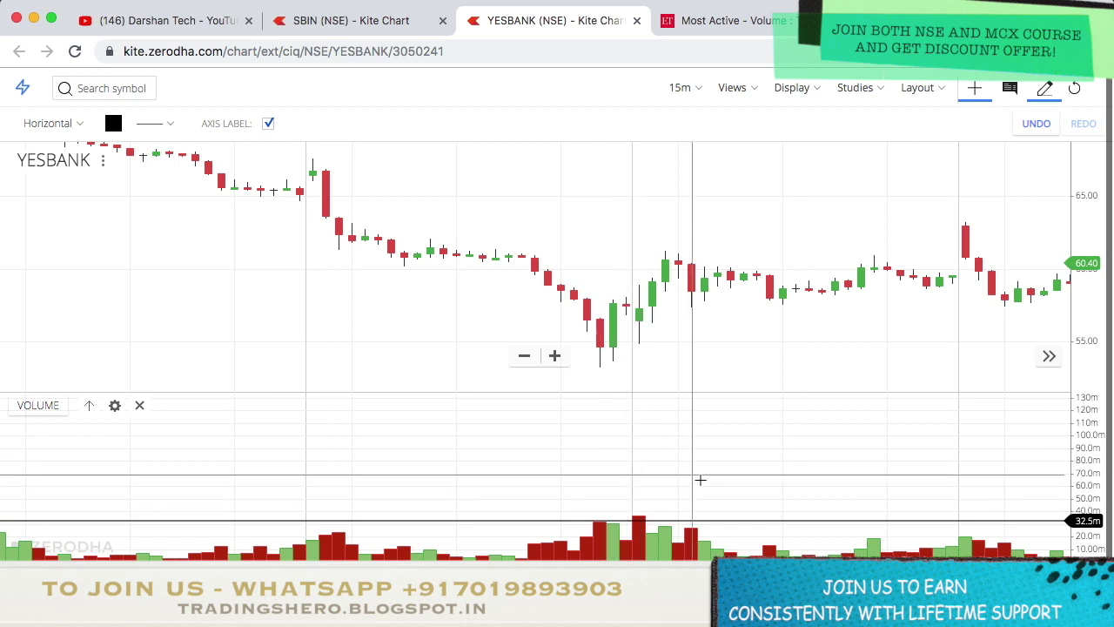
Step: Mark the high and low of the highest-volume candle with horizontal lines at 58.87 and 54.83, and turn on the price readout
drag(661, 316, 596, 297)
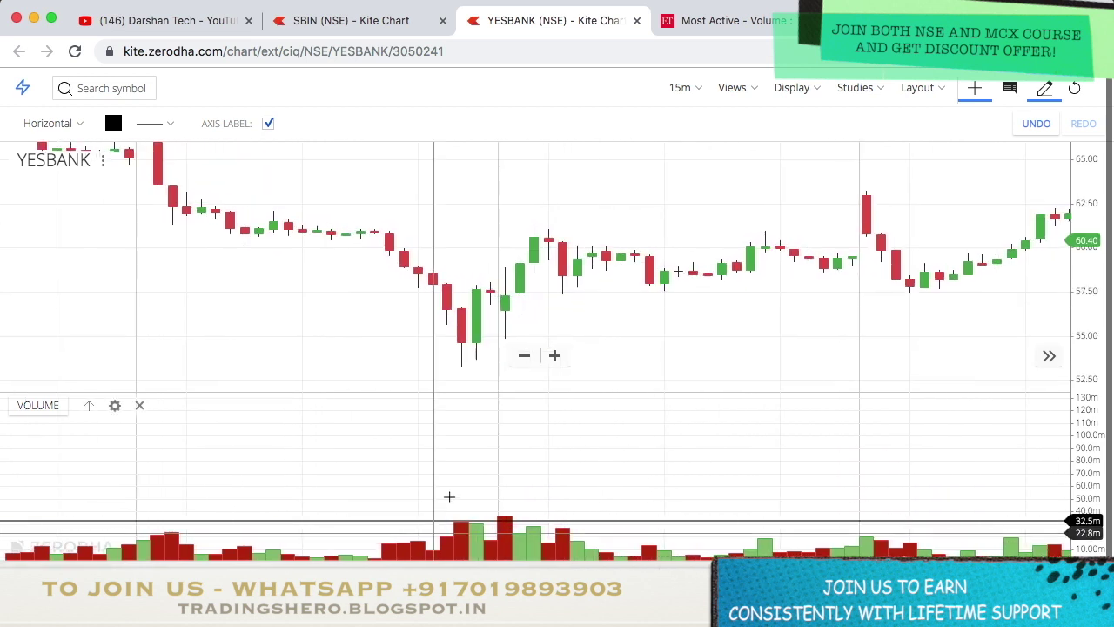
click(479, 520)
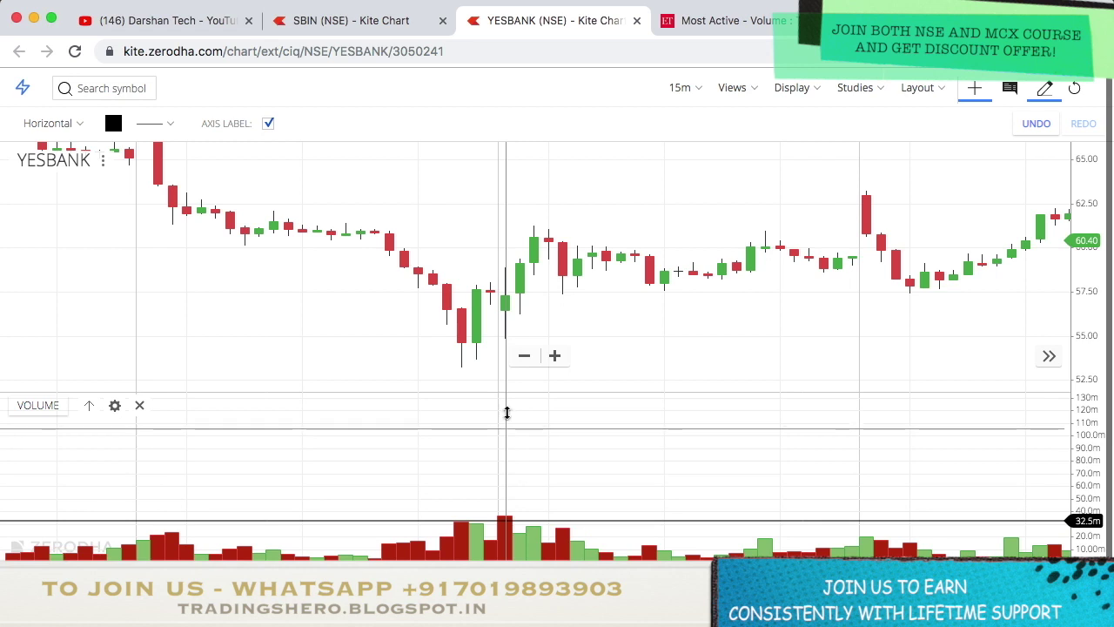
click(509, 268)
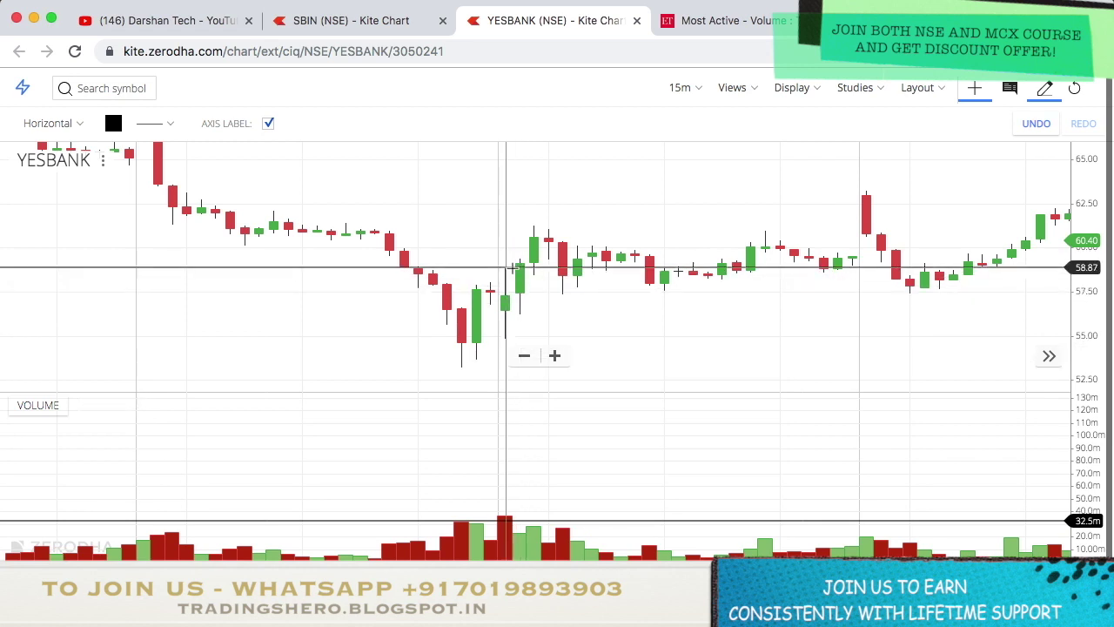
click(521, 338)
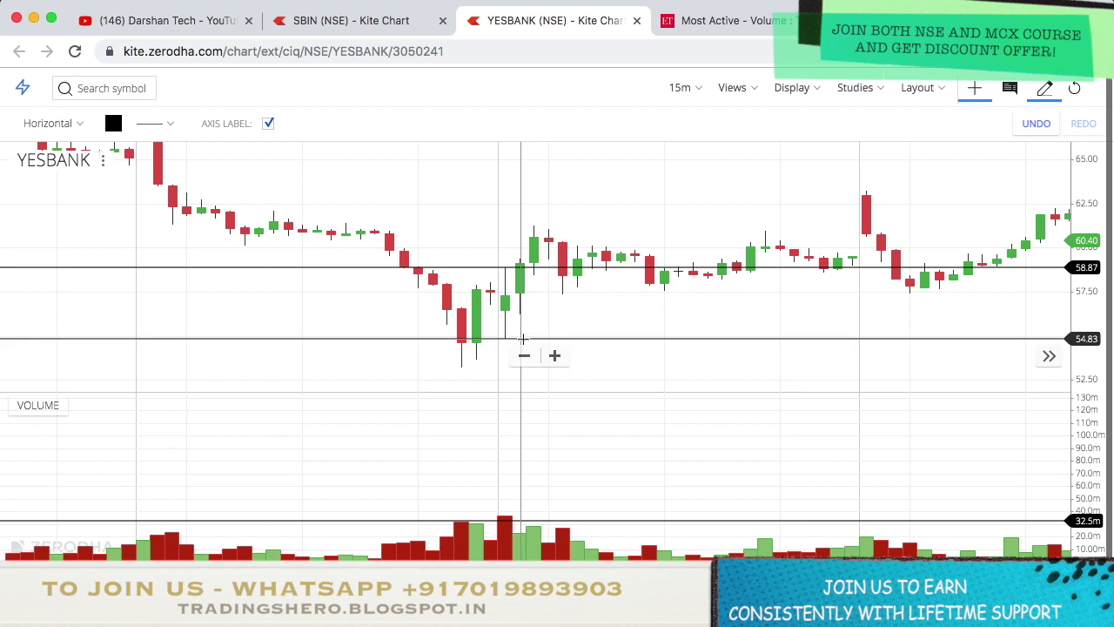
click(505, 521)
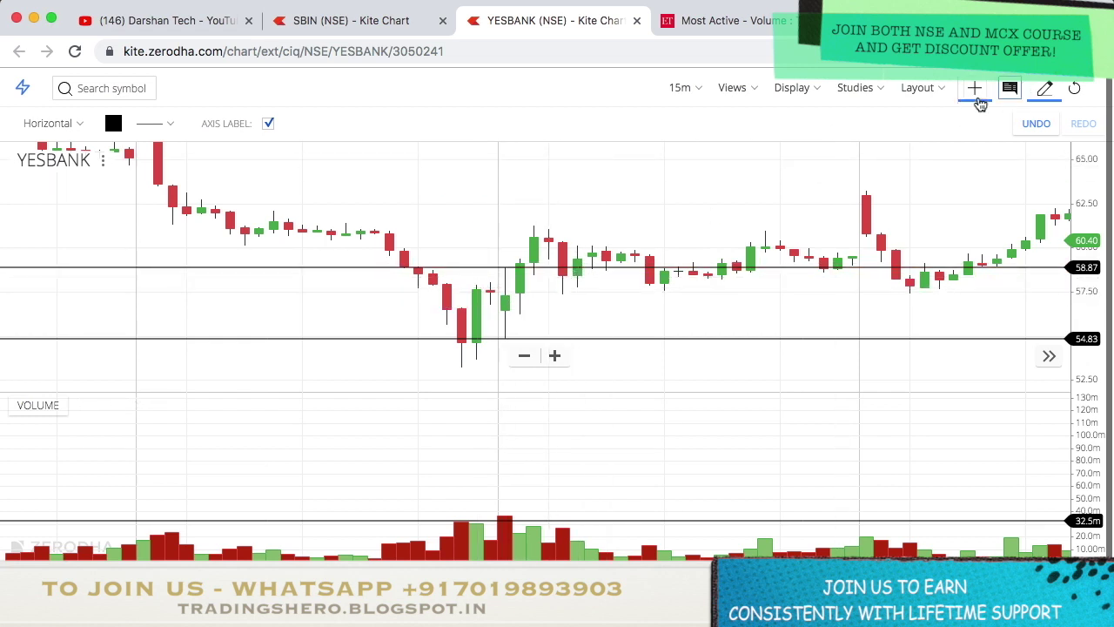
click(1010, 88)
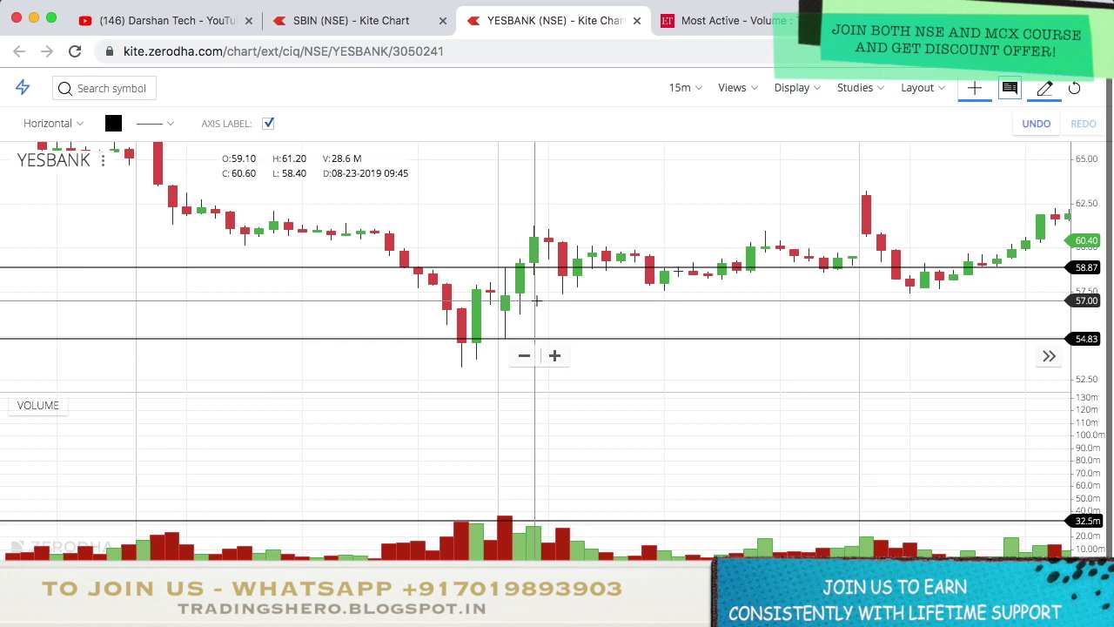
Step: Switch to the Economic Times page and look over the NSE Most Active - Volume stock list
click(664, 26)
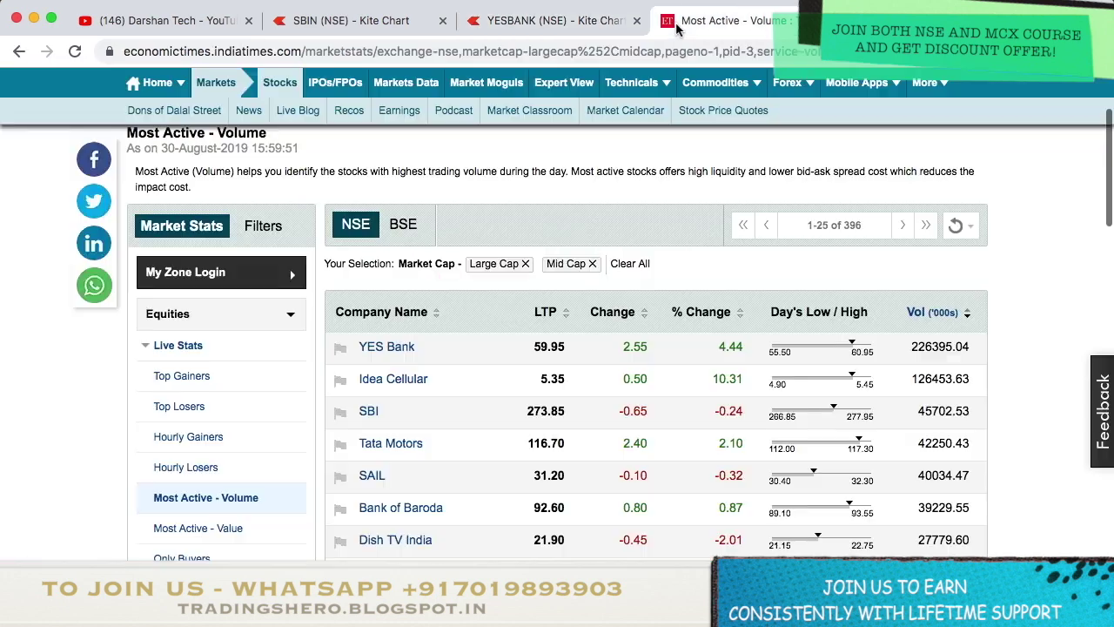
scroll(3, 398, up, 3)
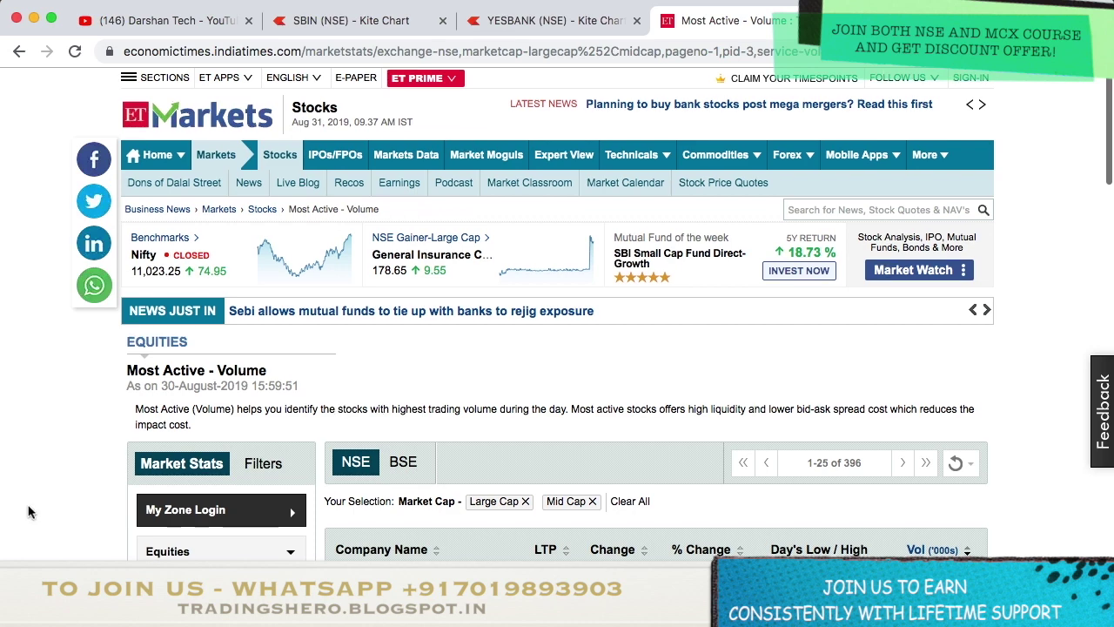
scroll(29, 512, down, 3)
scroll(29, 512, down, 2)
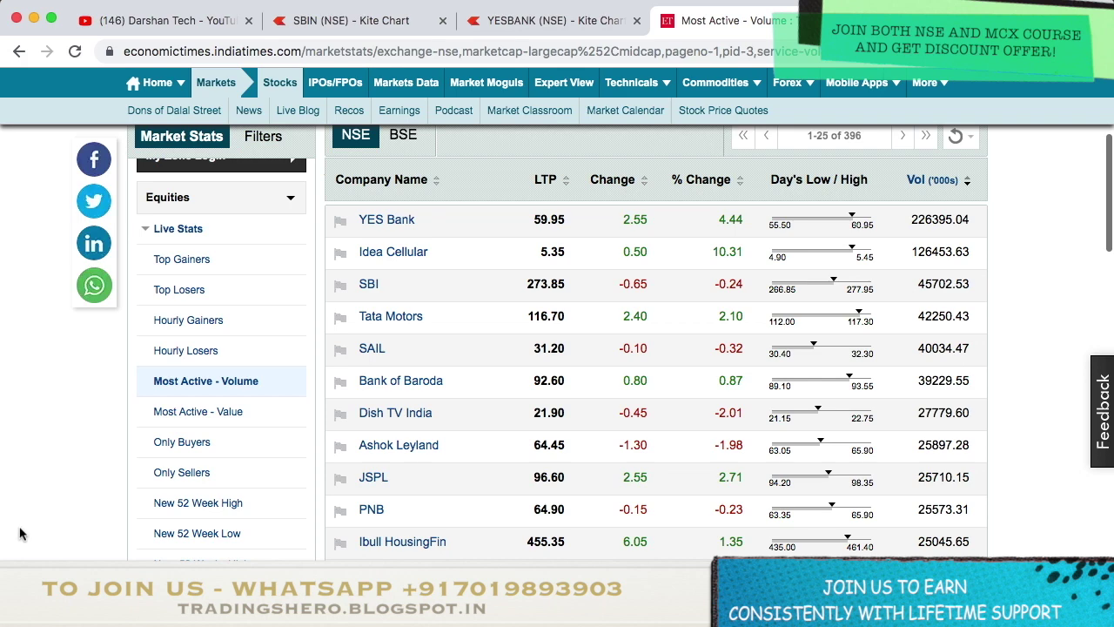
click(224, 392)
scroll(55, 493, down, 3)
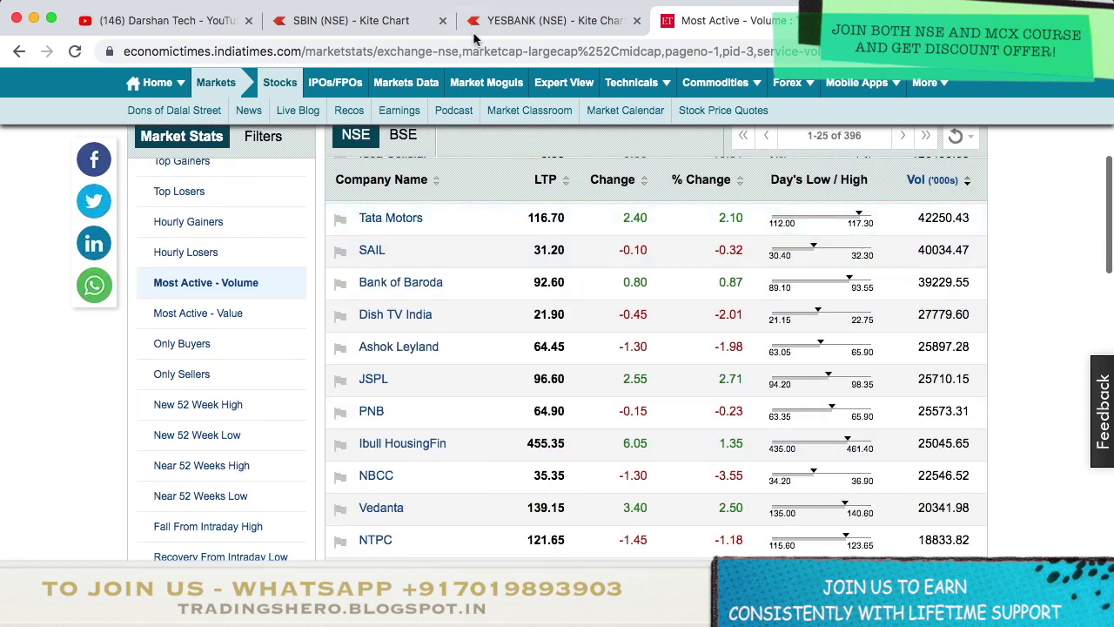
Step: Return to the YESBANK chart and delete the two horizontal price lines and the 32.5m volume line
click(533, 20)
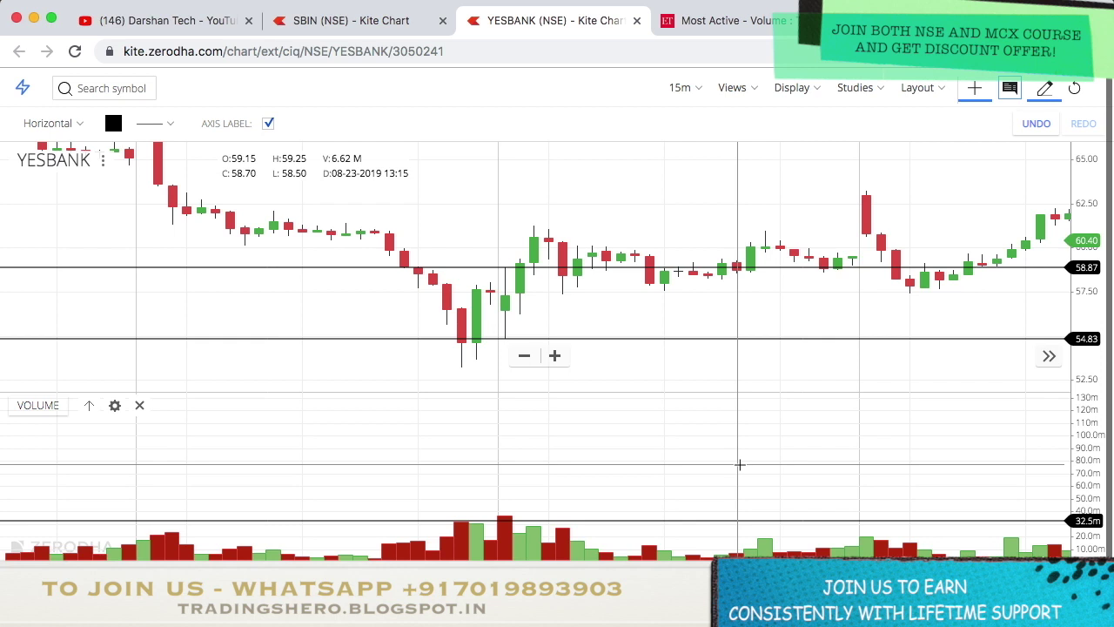
drag(682, 339, 723, 266)
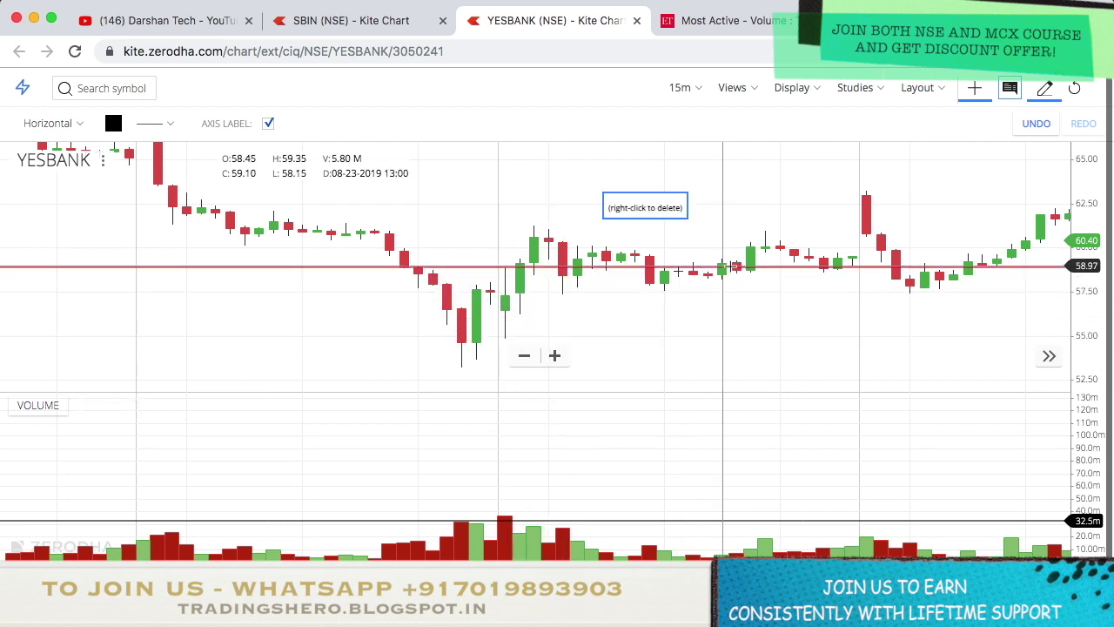
right_click(722, 266)
scroll(841, 325, right, 5)
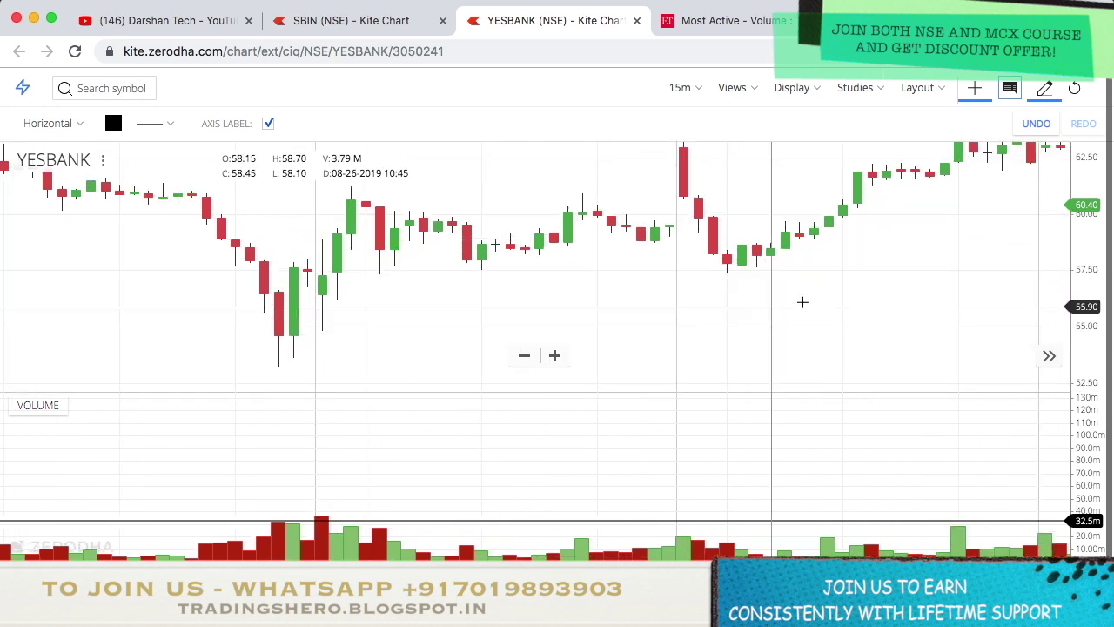
click(1050, 357)
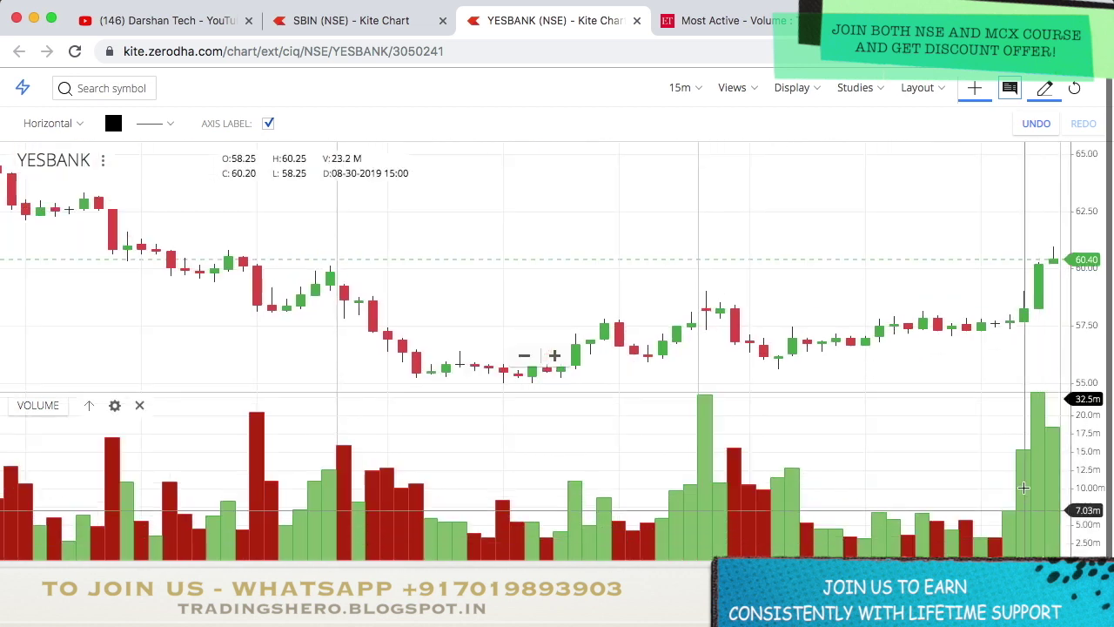
drag(1094, 430, 1084, 522)
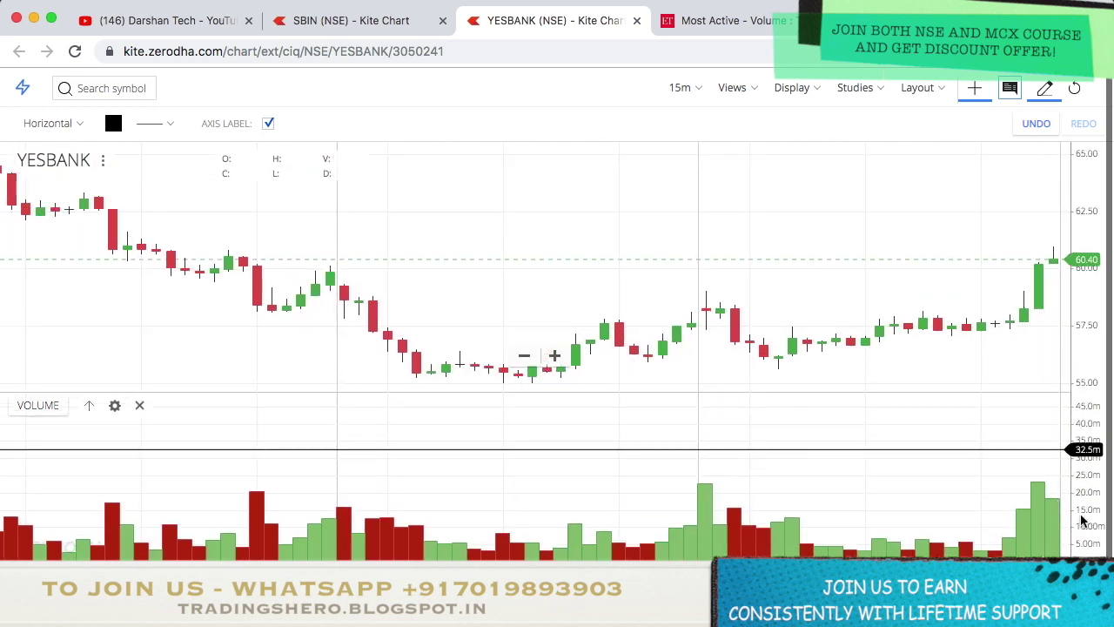
right_click(1017, 449)
Step: Place horizontal lines at 16.2m volume and at 58.97 and 57.34, the 30 August 09:15 candle's high and low, and enlarge the price pane
drag(923, 301, 716, 219)
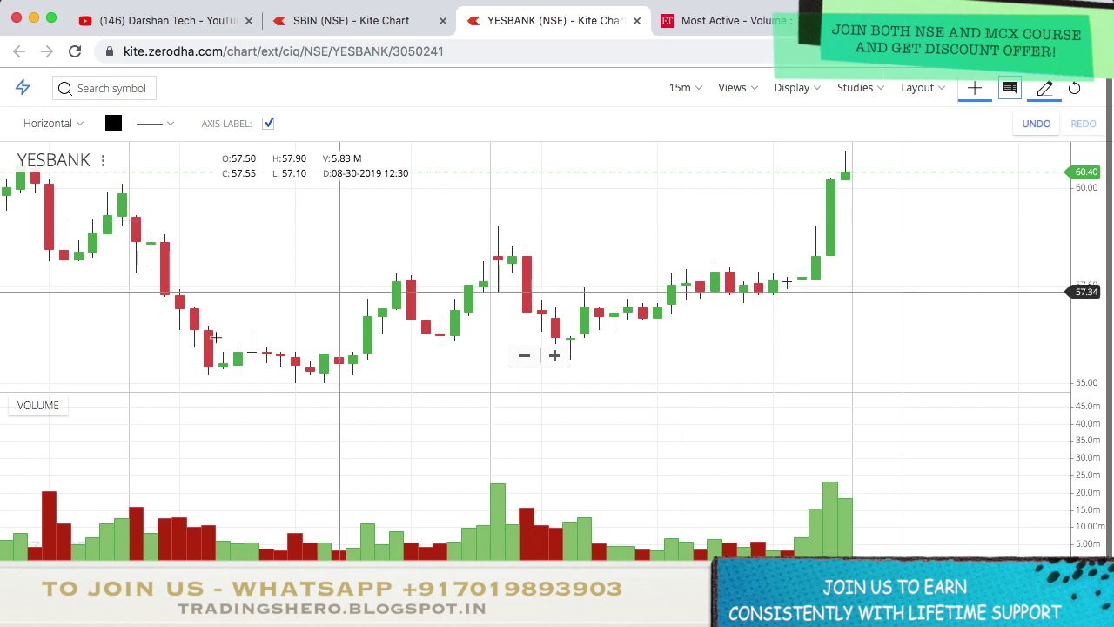
click(140, 506)
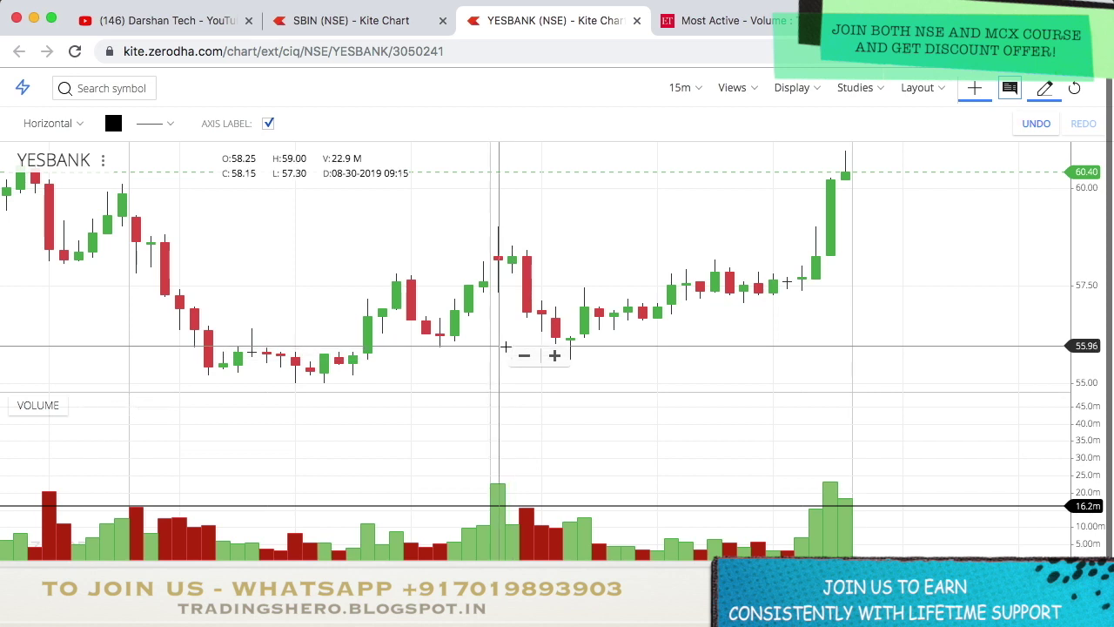
click(513, 229)
click(517, 292)
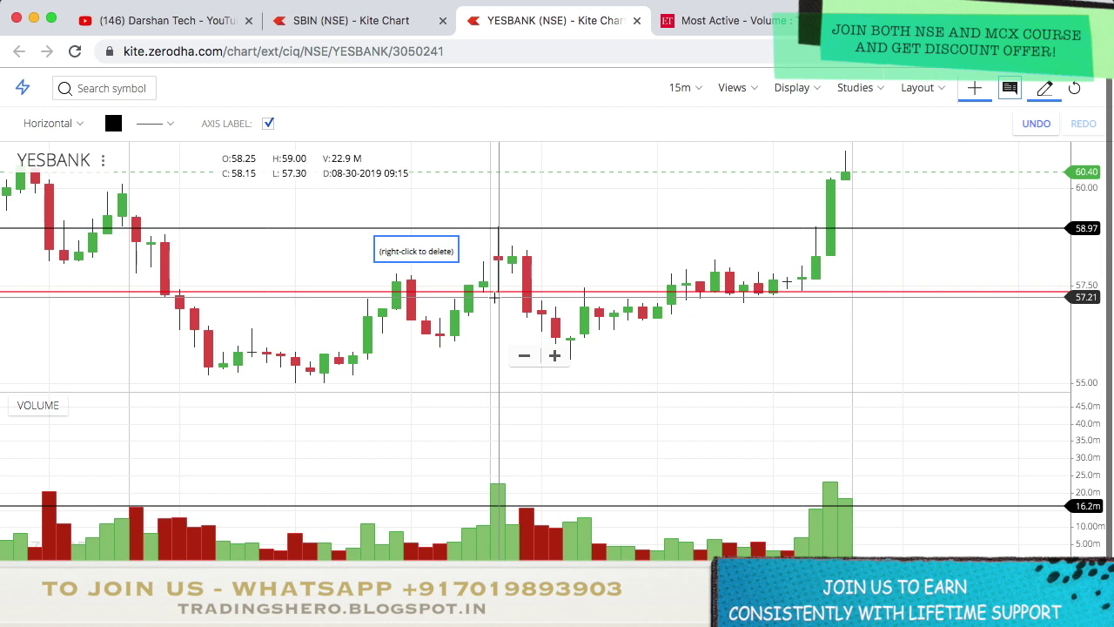
drag(908, 391, 889, 448)
scroll(978, 447, right, 3)
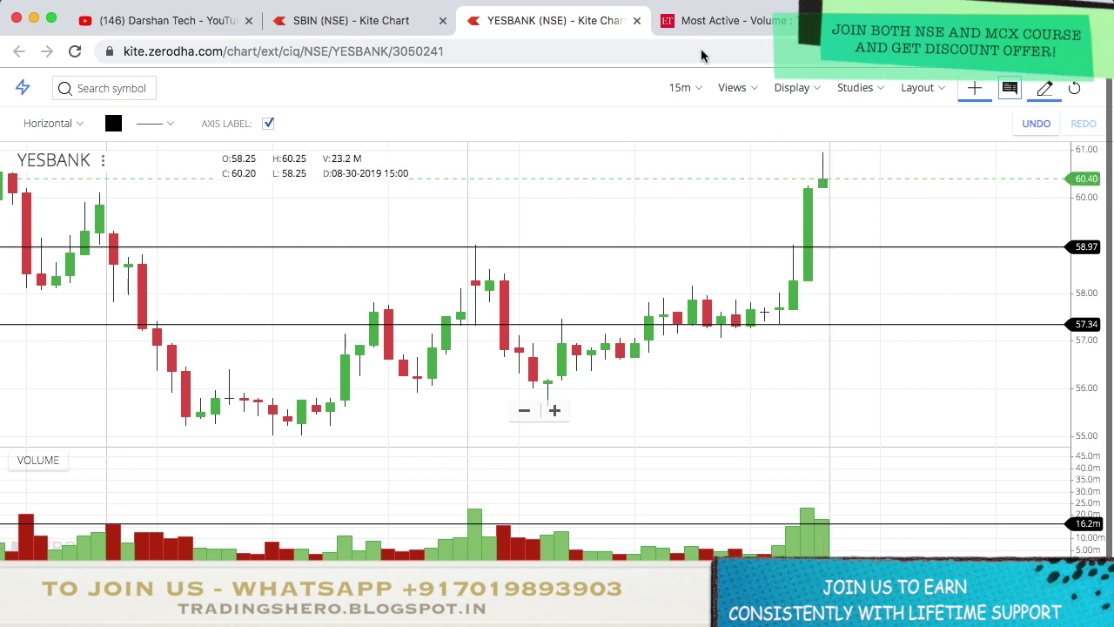
Step: Open the SBIN chart in its own full-page tab and close the YESBANK chart tab
click(402, 22)
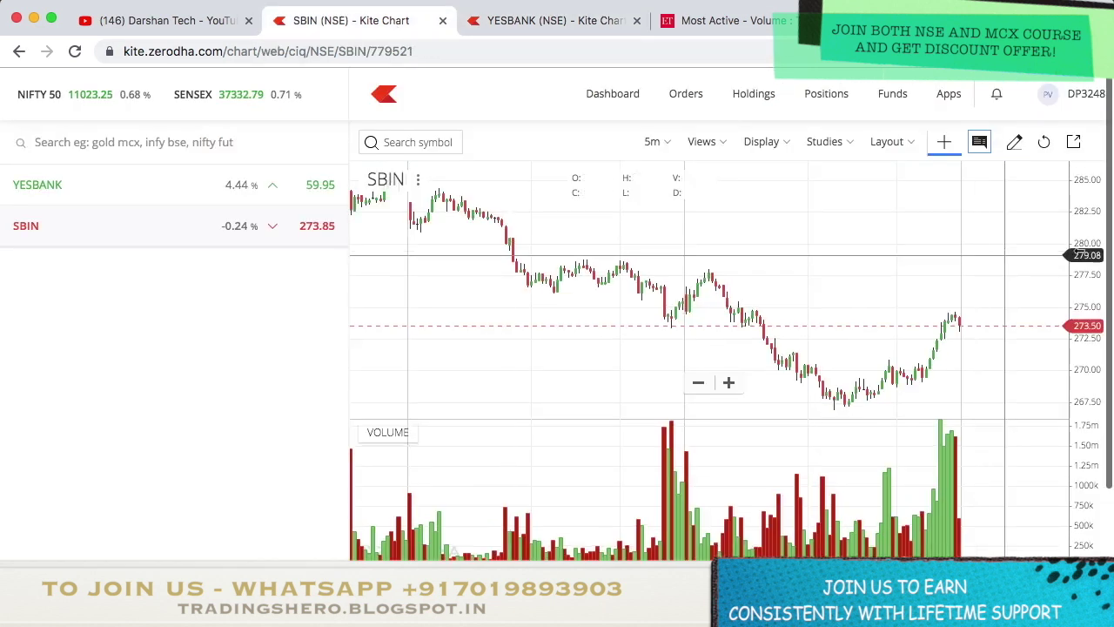
click(1072, 145)
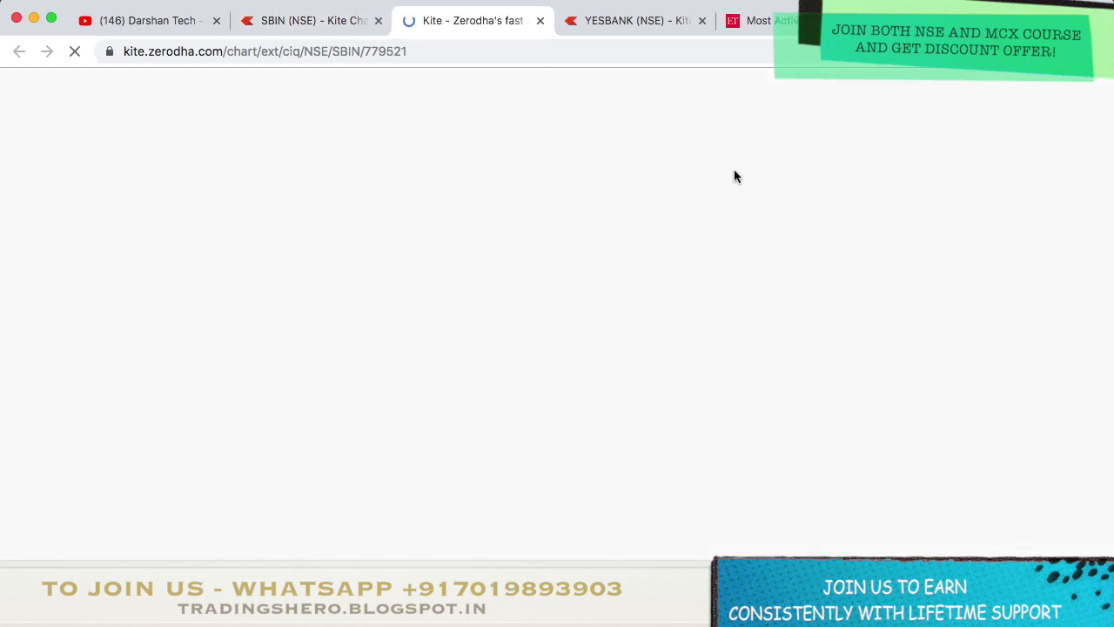
click(702, 20)
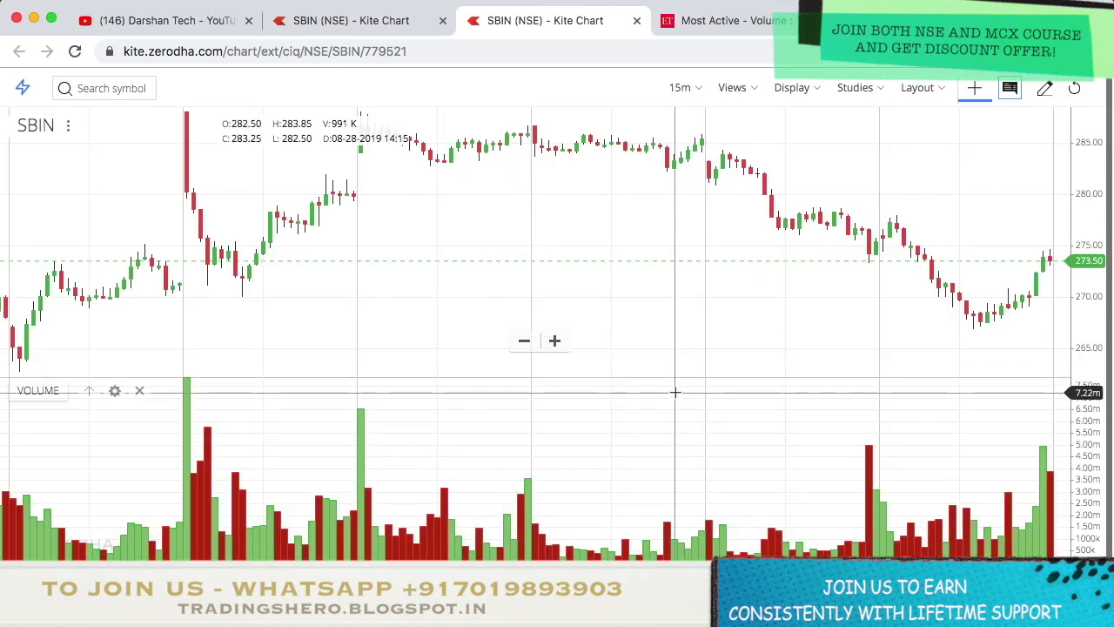
Step: Enlarge the SBIN price pane and compress the price and volume scales
drag(673, 378, 697, 430)
drag(1090, 228, 1094, 273)
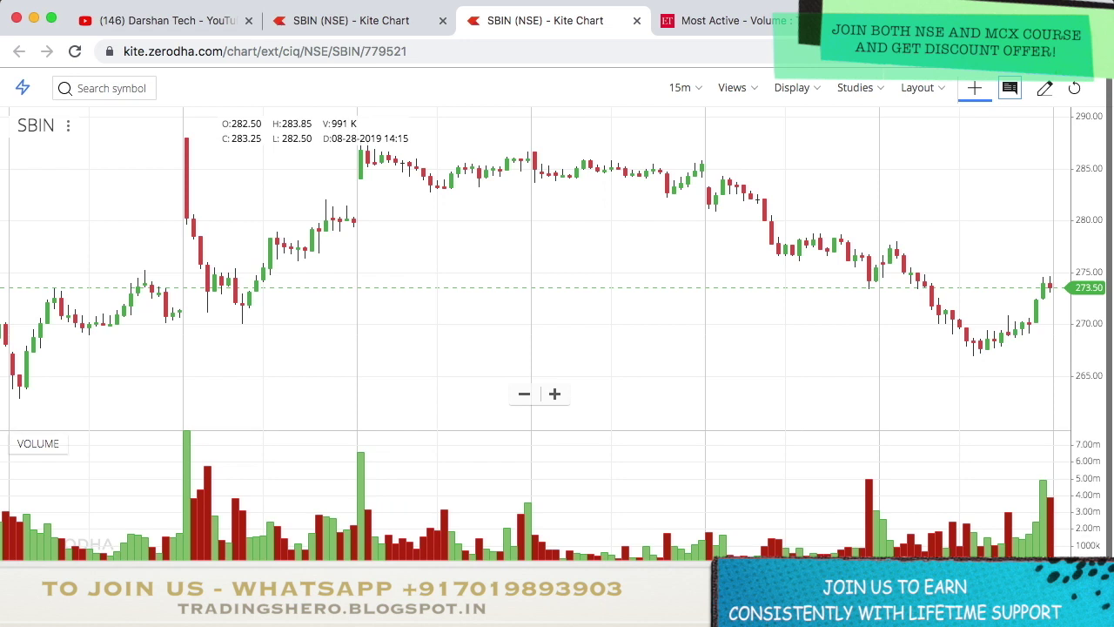
drag(1087, 473, 1095, 514)
Step: Place a horizontal line at 3.04m in the SBIN volume pane, level with the opening volume bars of 23 August
drag(501, 312, 860, 293)
drag(289, 343, 549, 372)
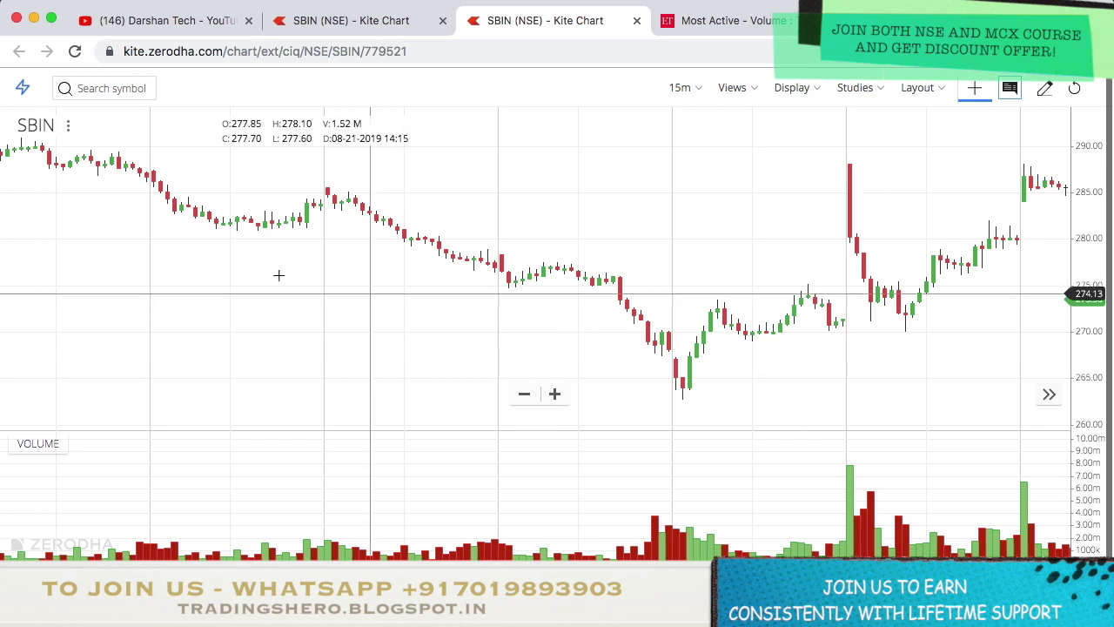
drag(332, 309, 621, 356)
drag(806, 324, 656, 319)
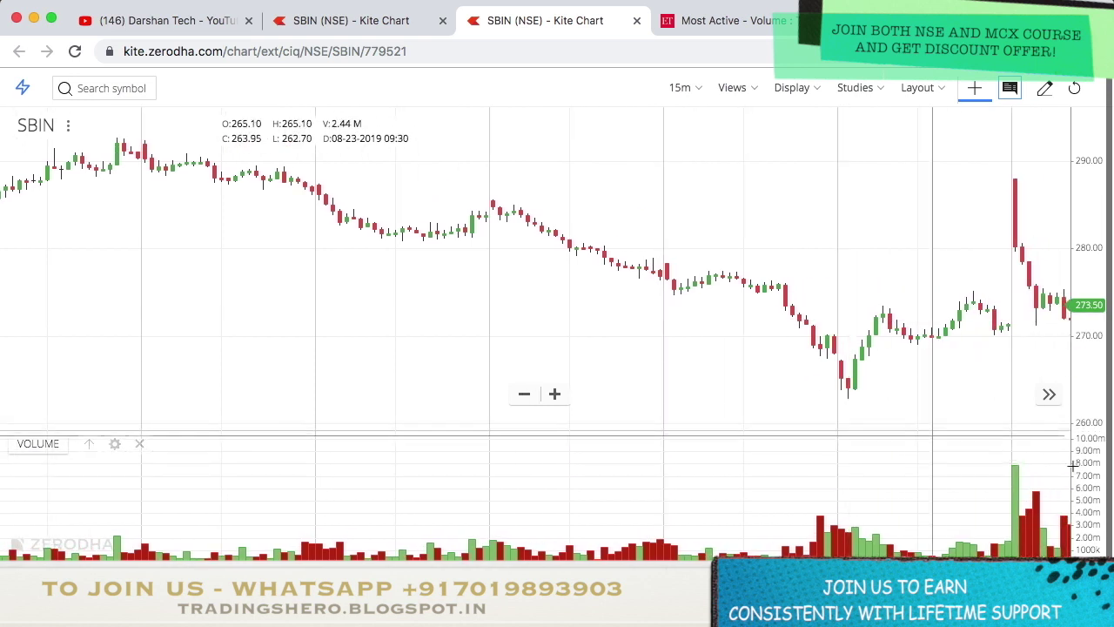
click(556, 404)
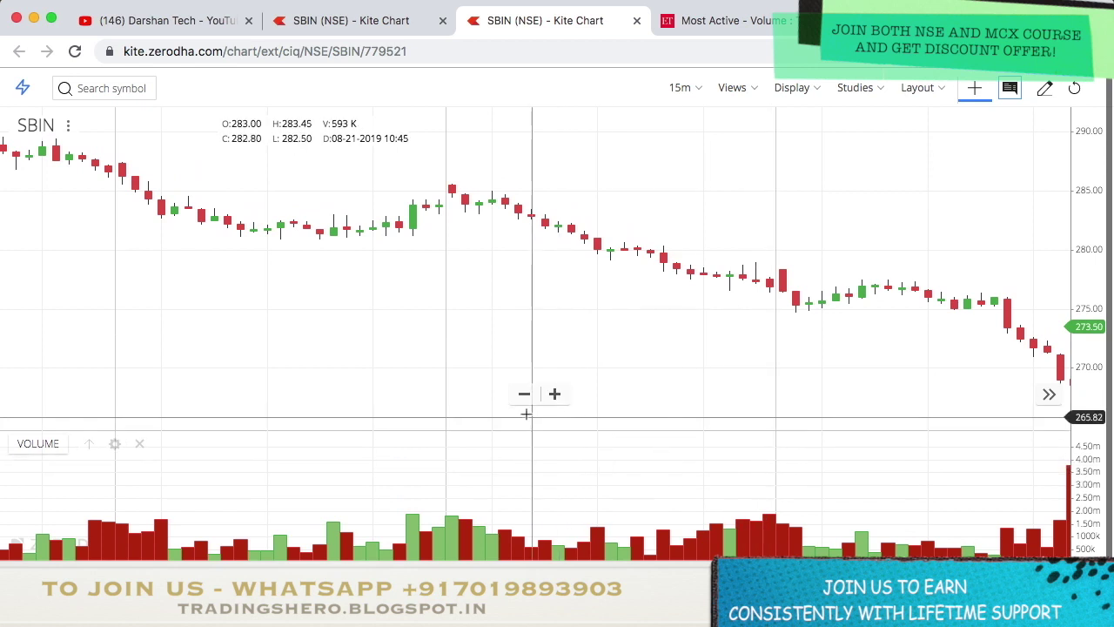
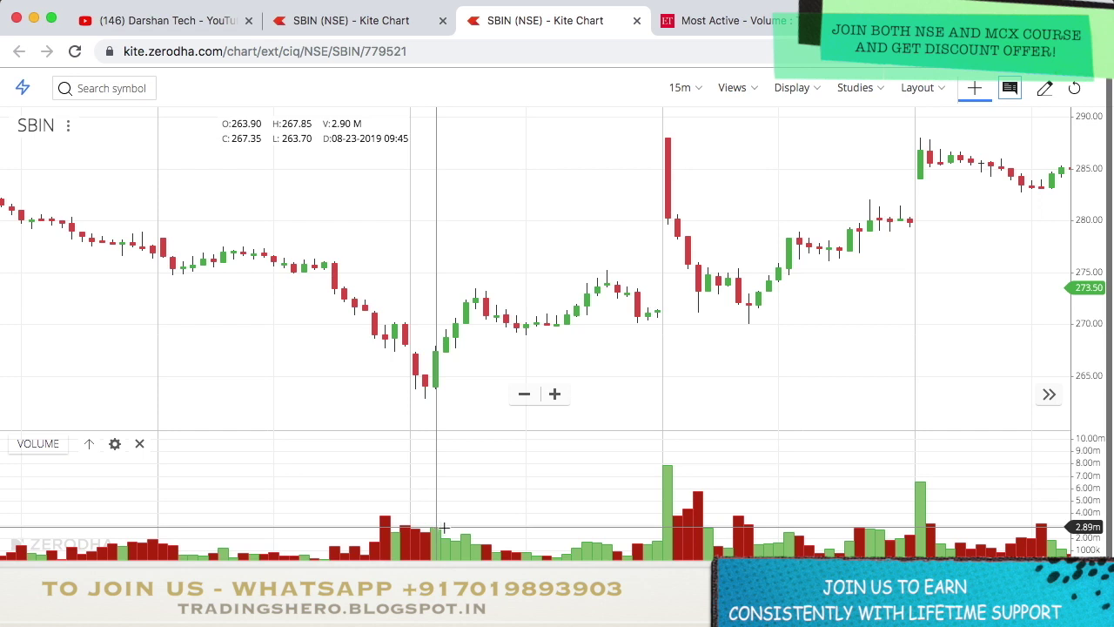
click(1045, 88)
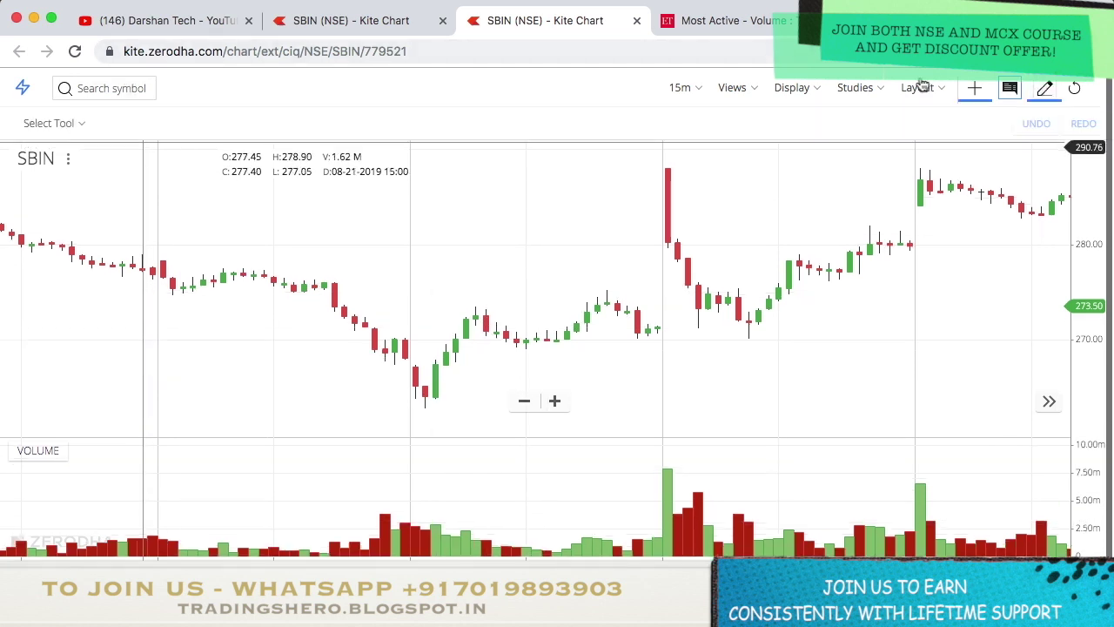
click(41, 122)
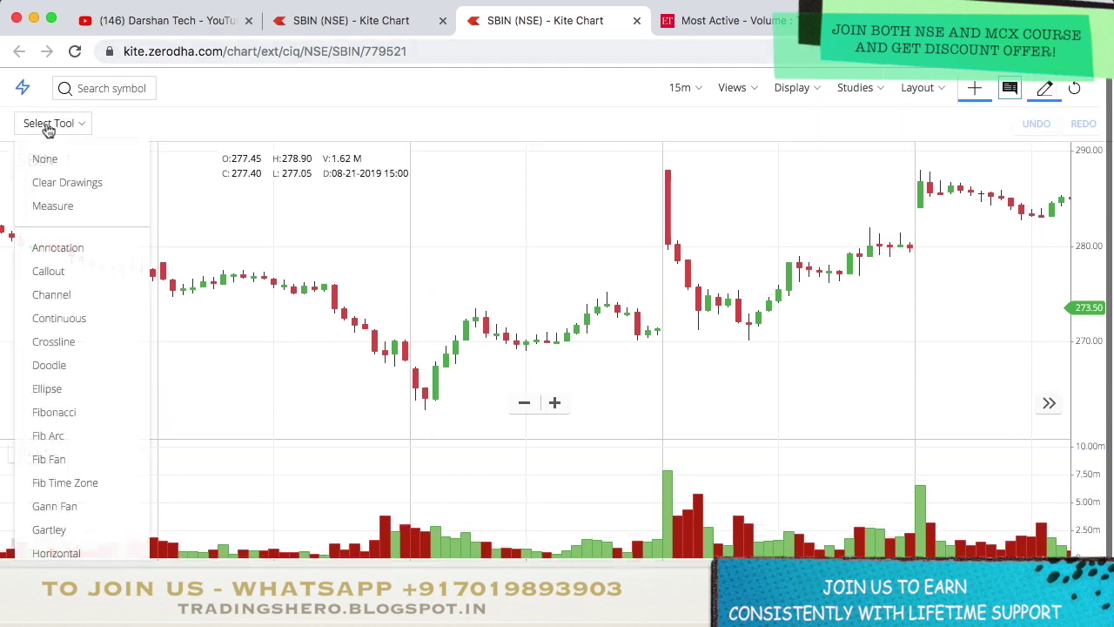
click(56, 553)
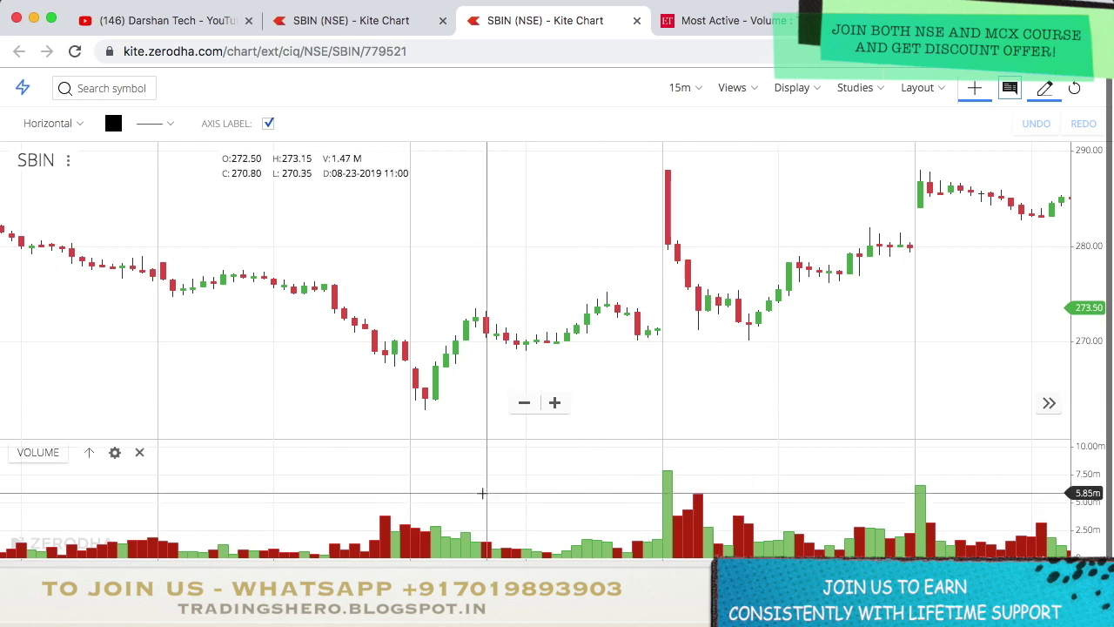
click(447, 525)
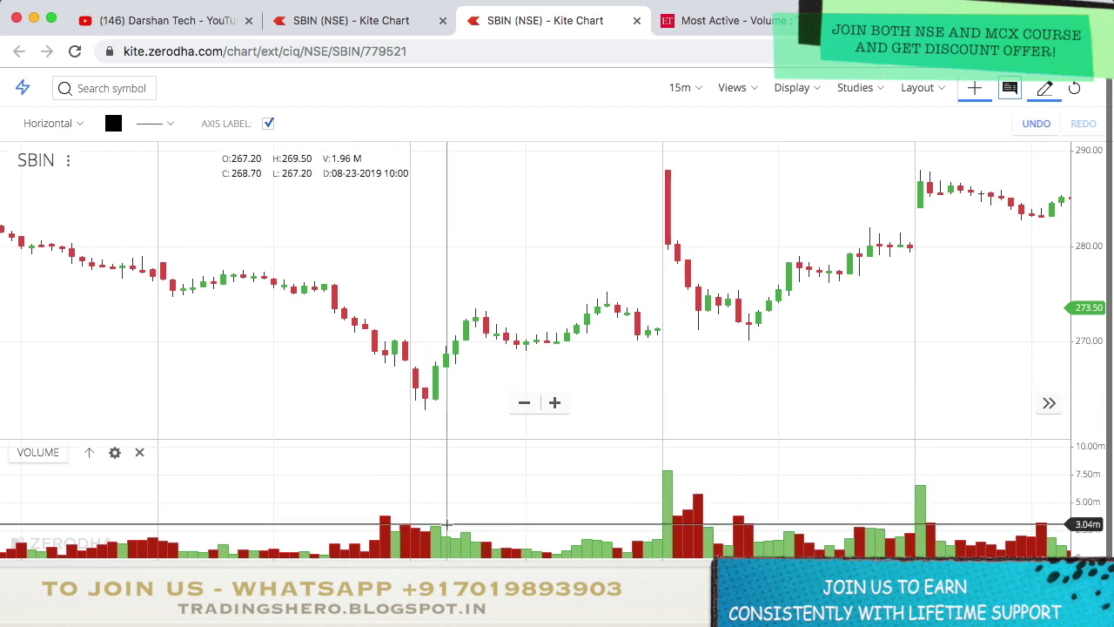
Step: Mark the low and high of the SBIN 26 August 09:15 candle with horizontal lines at 279.32 and 287.92
drag(691, 381, 477, 392)
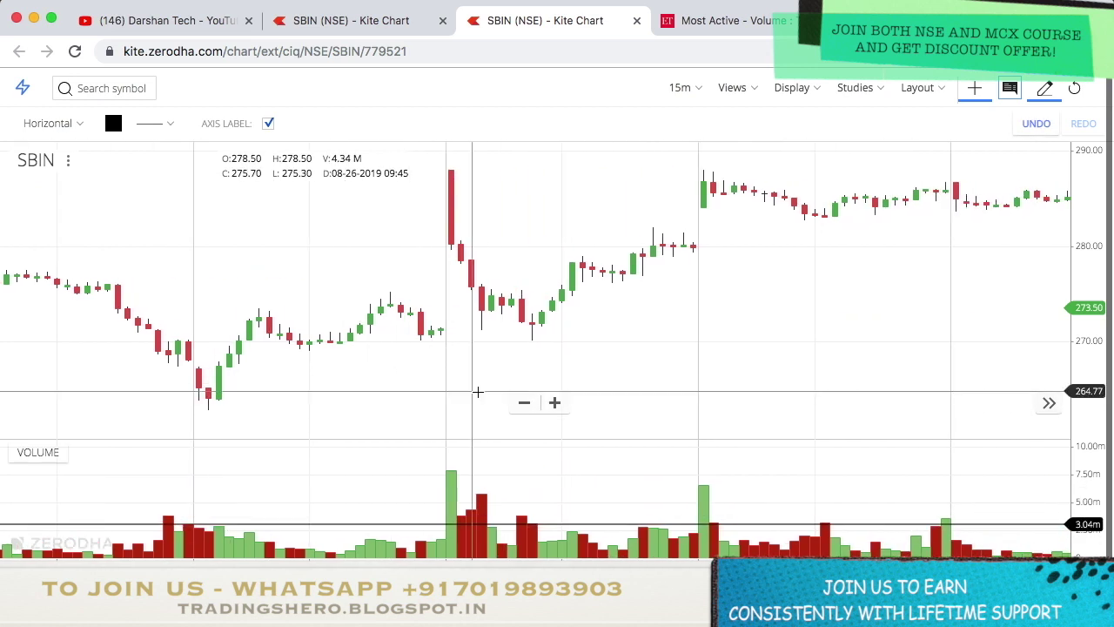
click(555, 402)
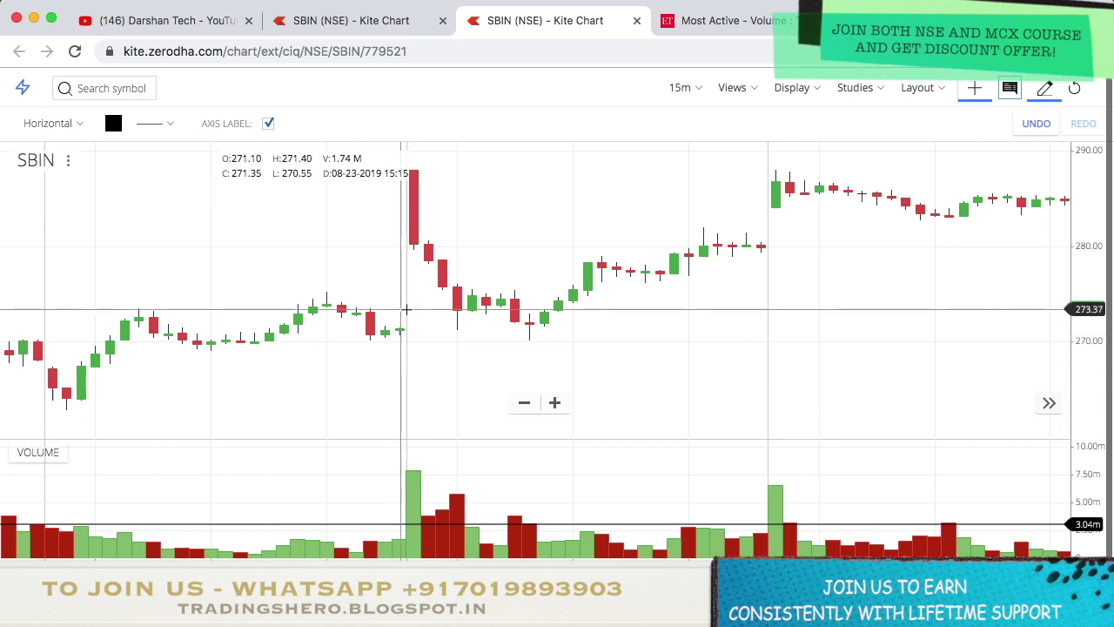
click(440, 251)
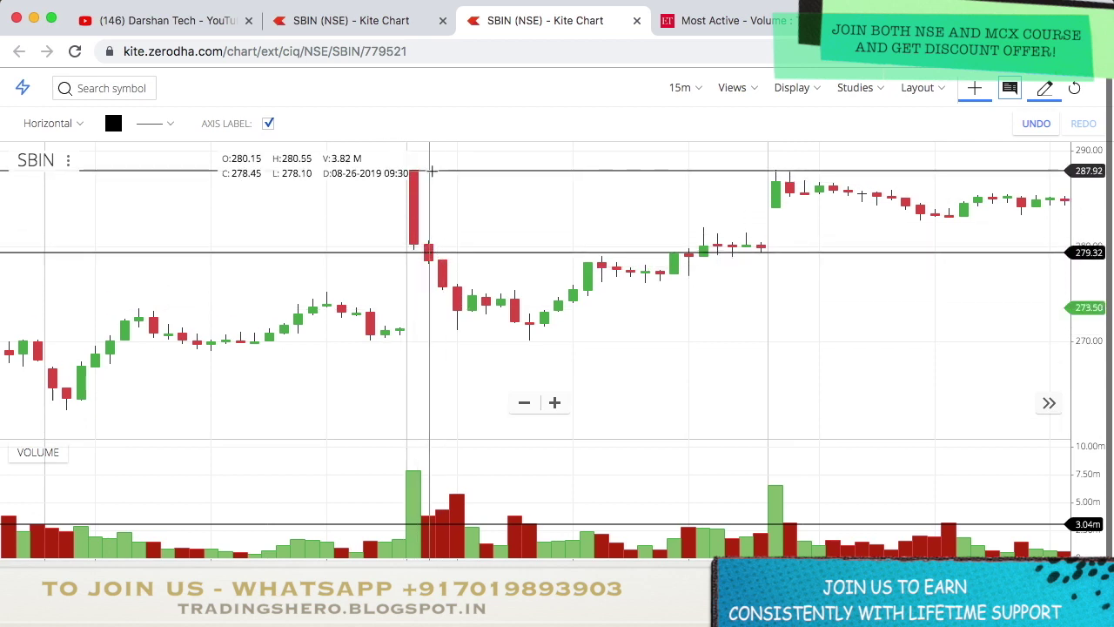
click(431, 172)
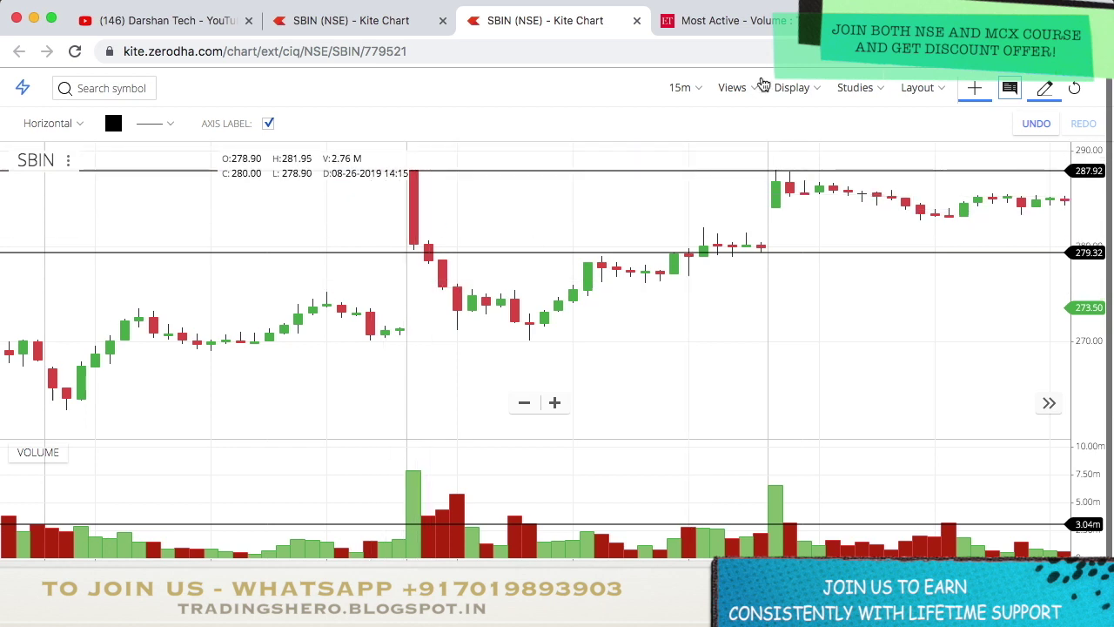
click(680, 88)
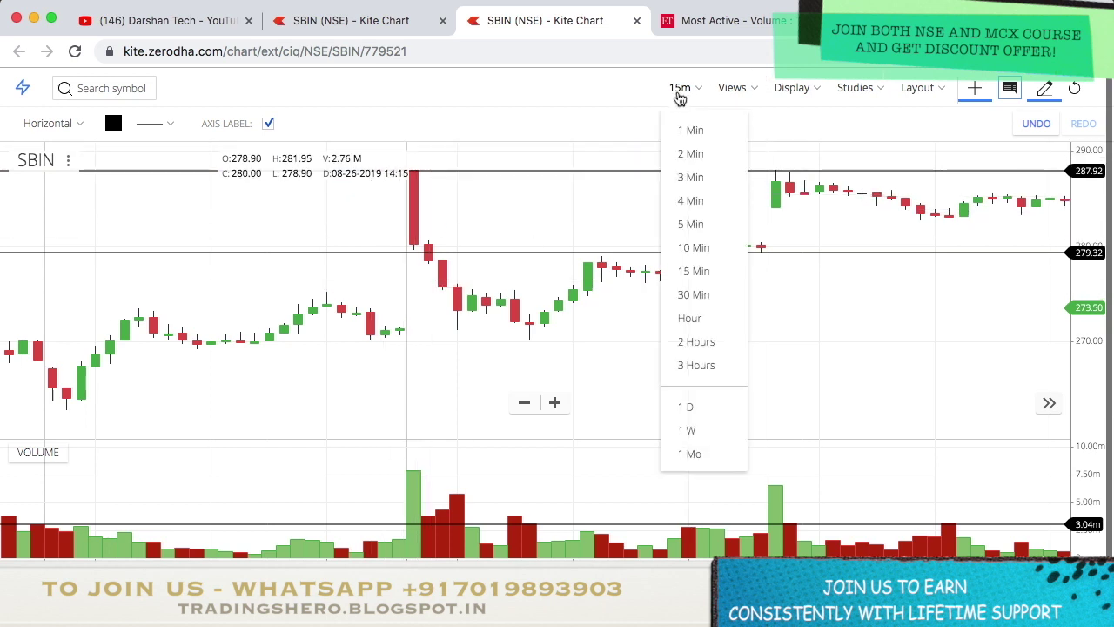
click(867, 341)
right_click(867, 340)
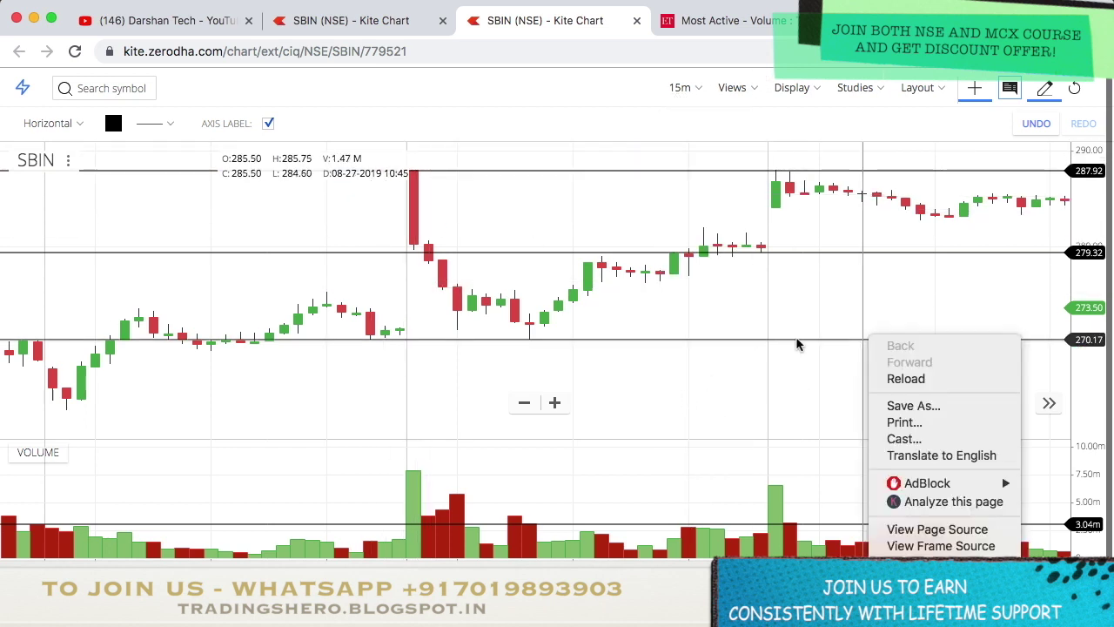
click(778, 341)
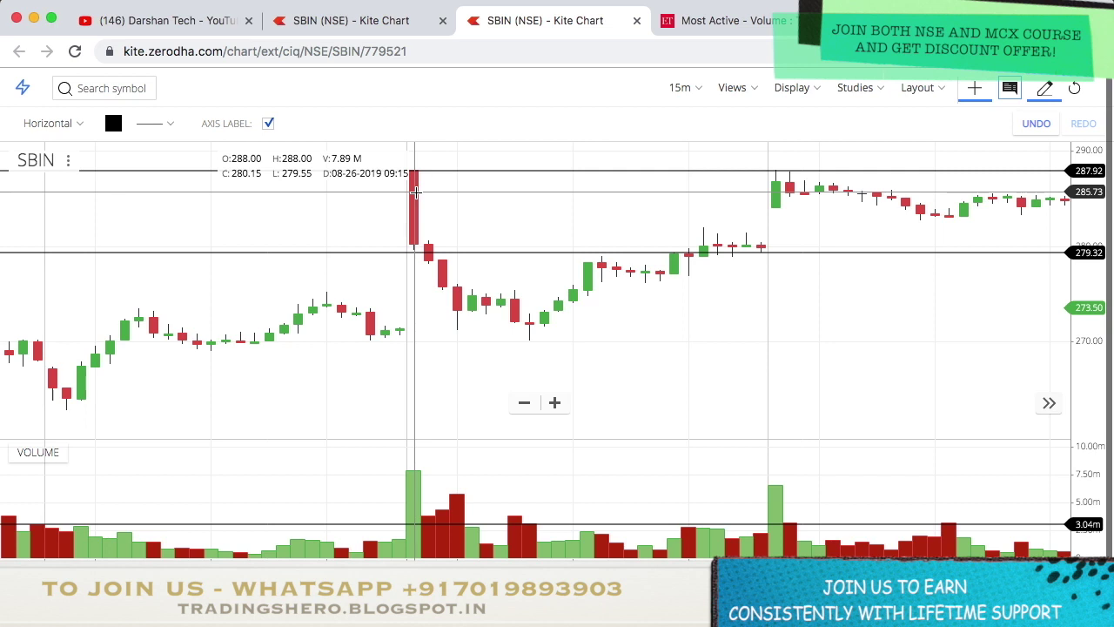
Step: Delete the 279.32 and 287.92 price lines and the 3.04m volume line from the SBIN chart
right_click(640, 252)
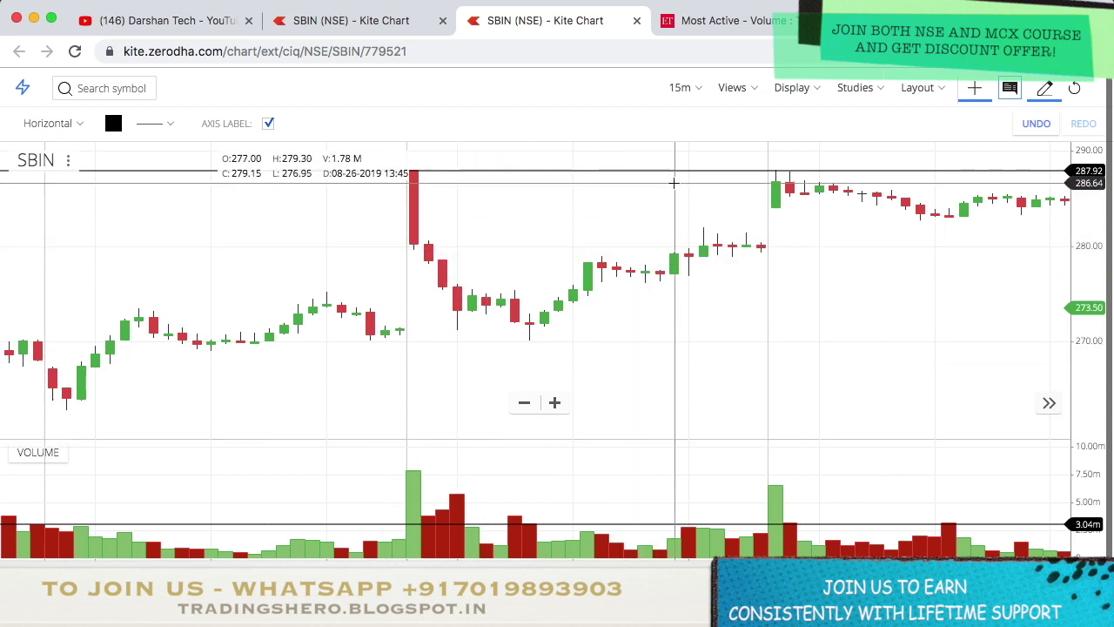
right_click(632, 172)
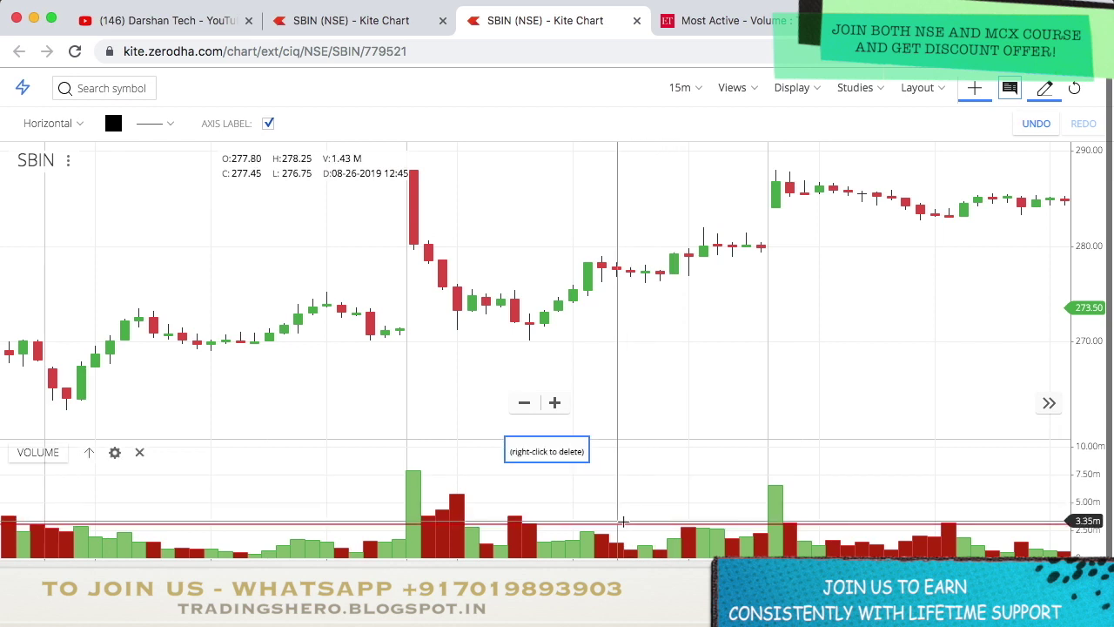
right_click(622, 521)
Step: Place a horizontal line at 288.01 on the high of the 26 August 09:15 SBIN candle
drag(435, 353, 599, 354)
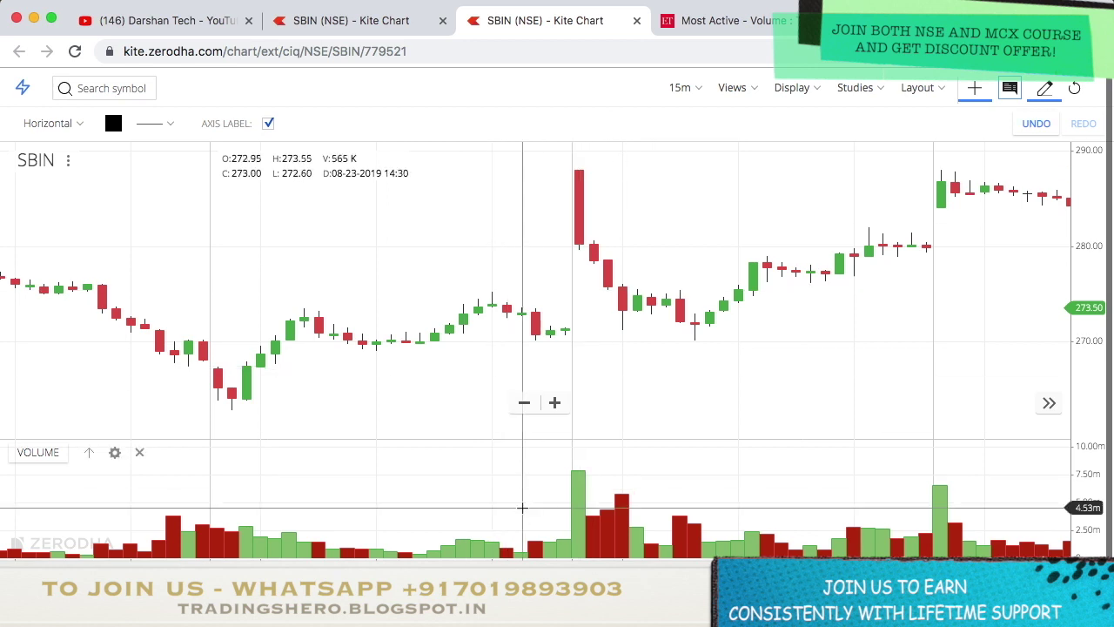
click(555, 402)
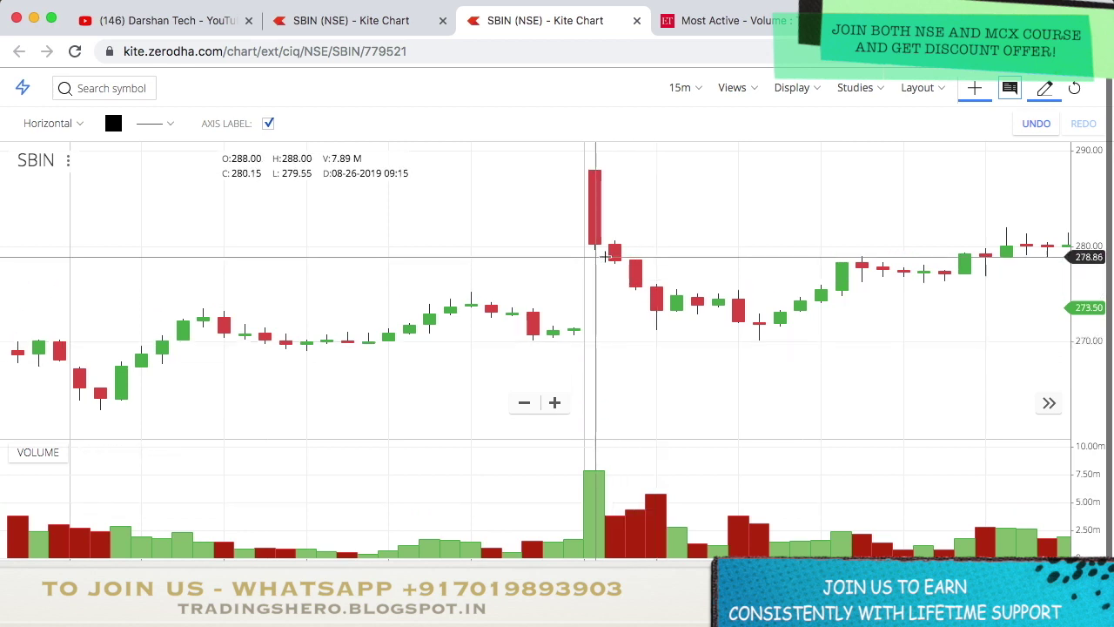
click(617, 169)
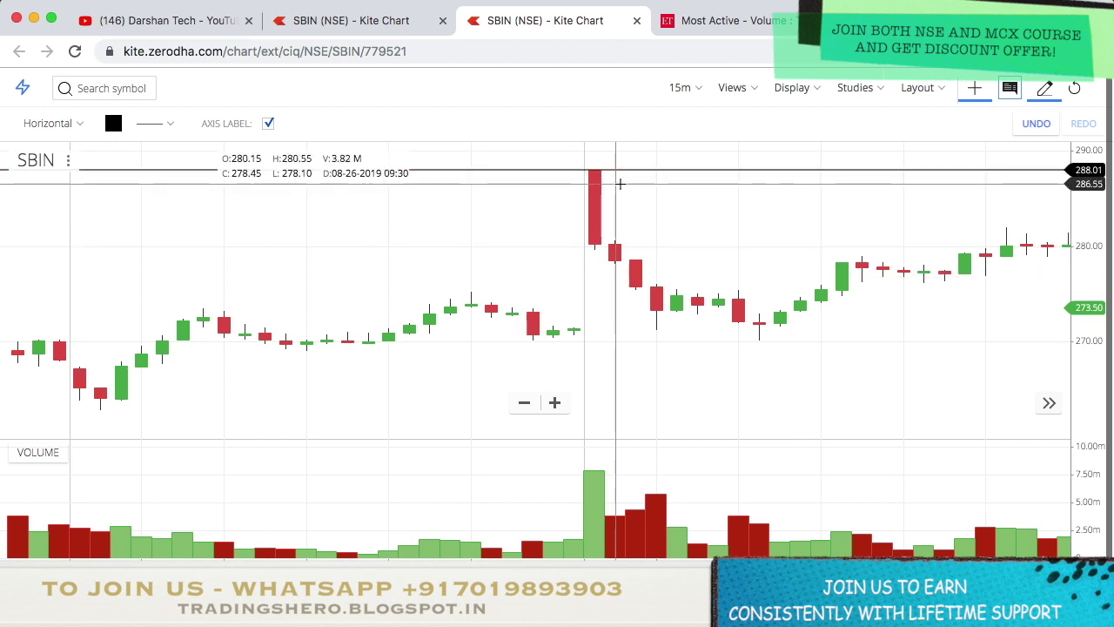
Step: Place a horizontal line at 5.03m in the SBIN volume pane, level with the tall bars near the 29 and 30 August closes
click(1049, 402)
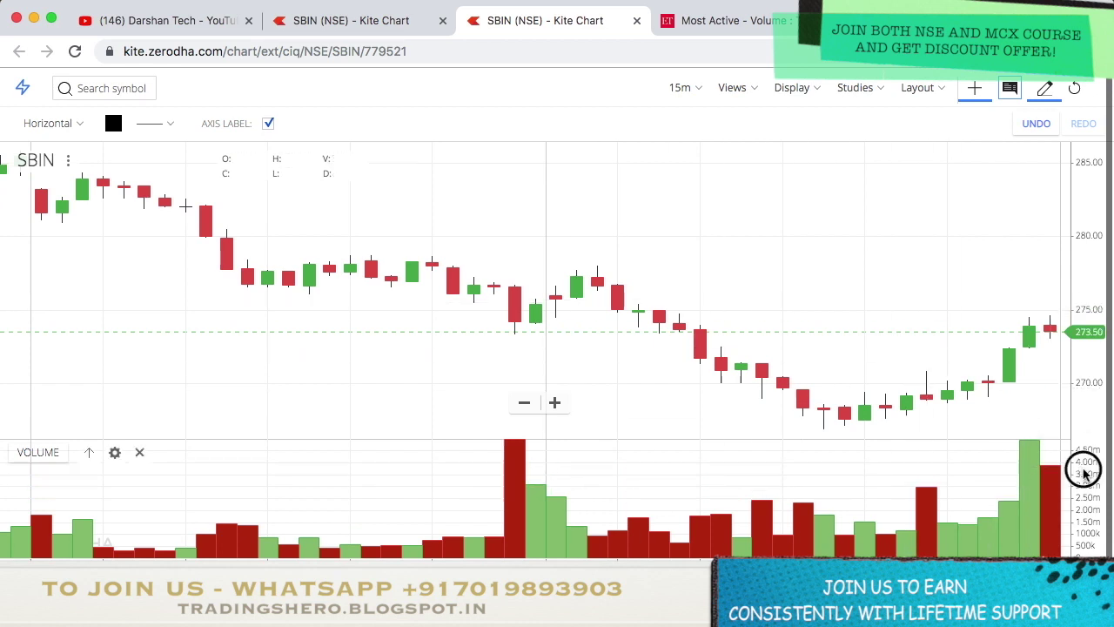
drag(1082, 467, 1087, 513)
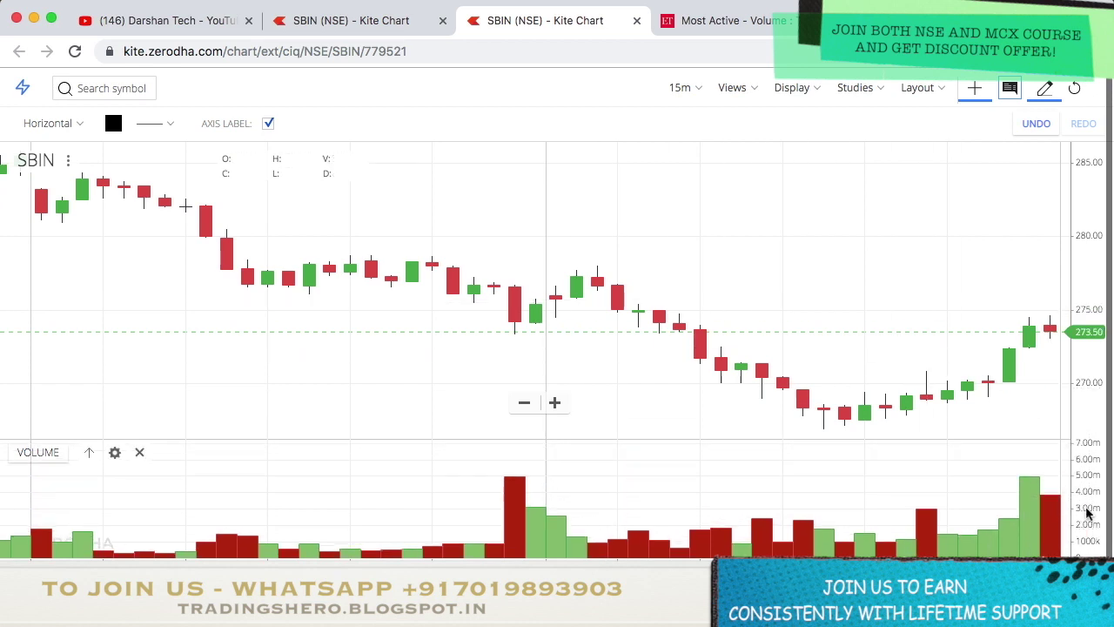
click(525, 402)
drag(702, 290, 504, 365)
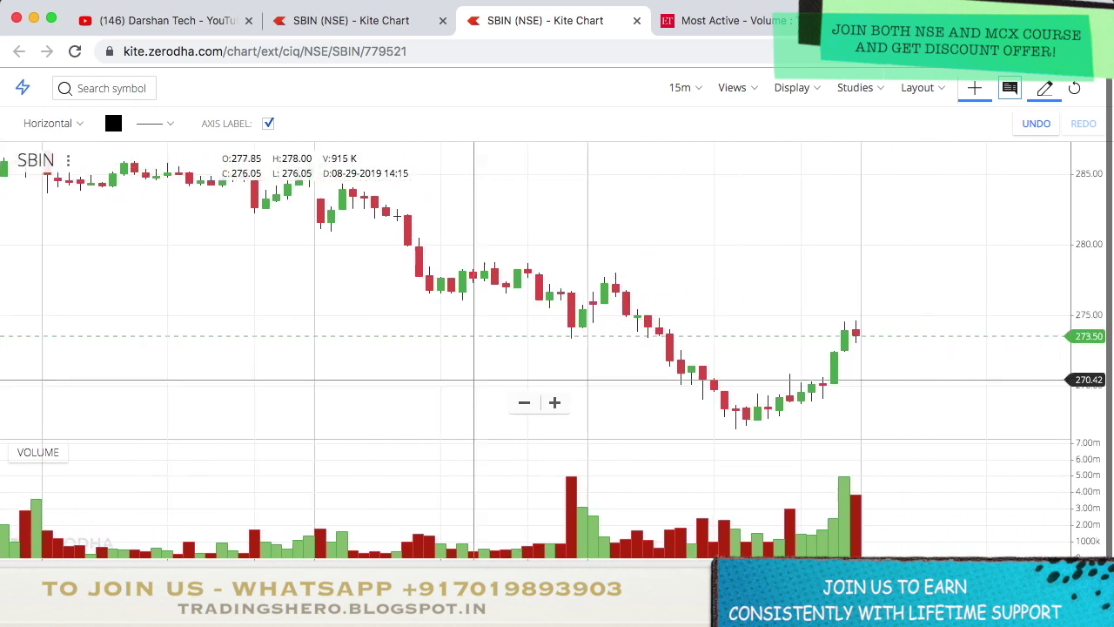
click(586, 476)
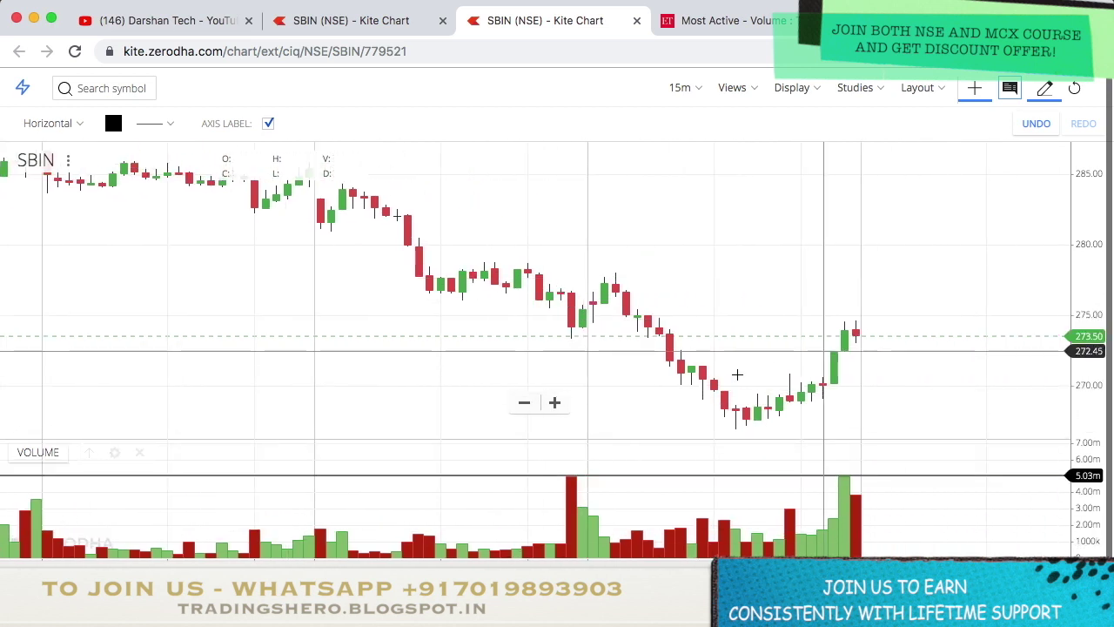
scroll(572, 403, up, 5)
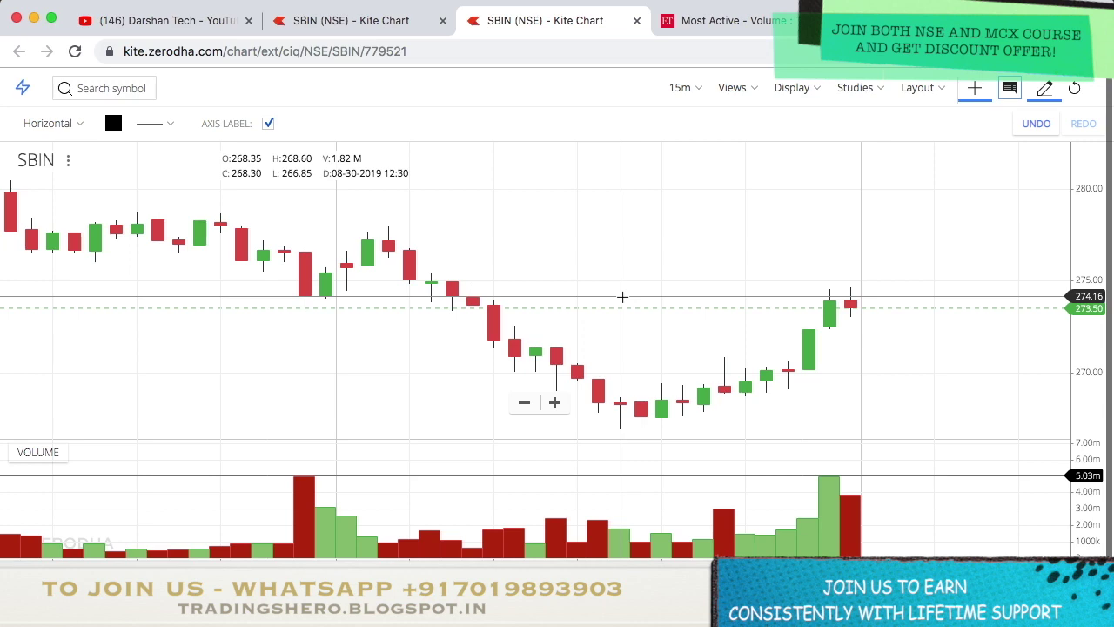
click(527, 404)
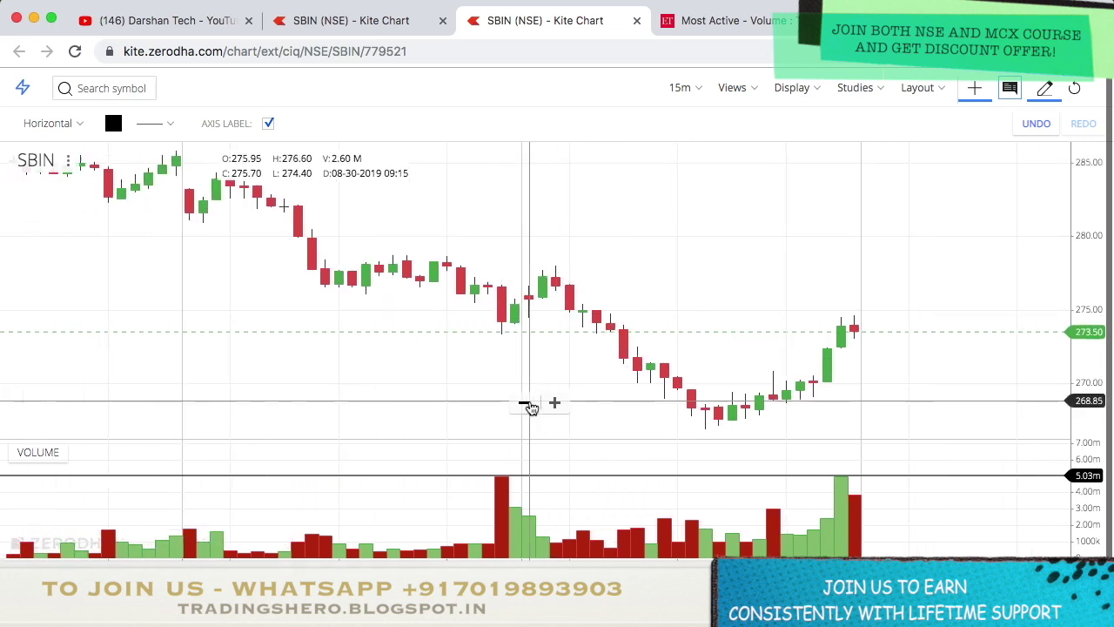
Step: Review the Economic Times Most Active - Volume list of NSE stocks, including the page's heading and description
click(732, 20)
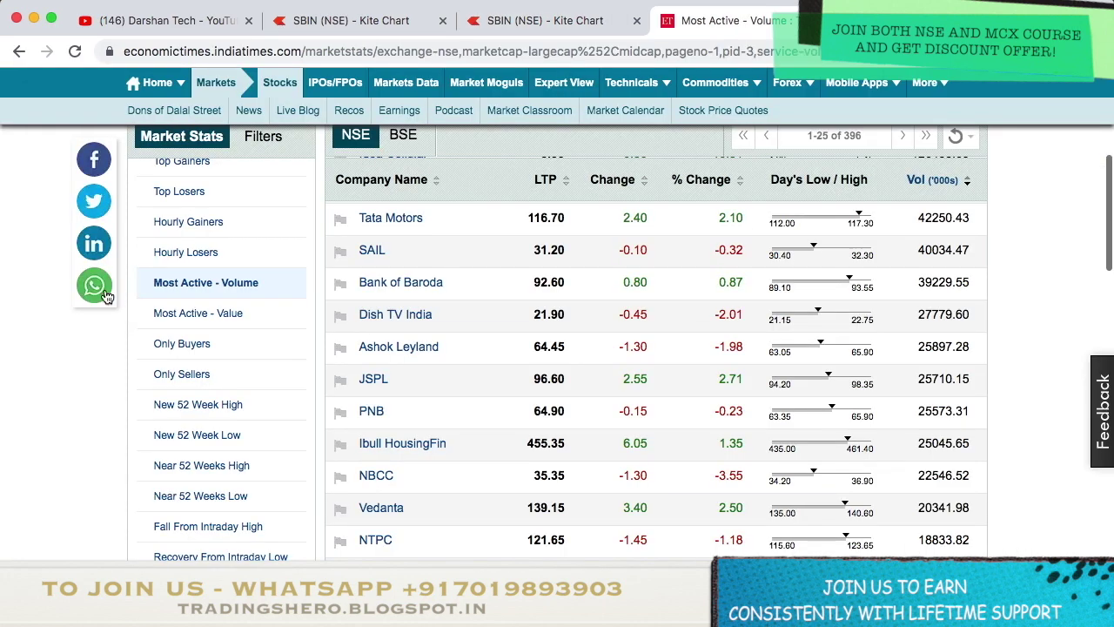
scroll(8, 350, up, 5)
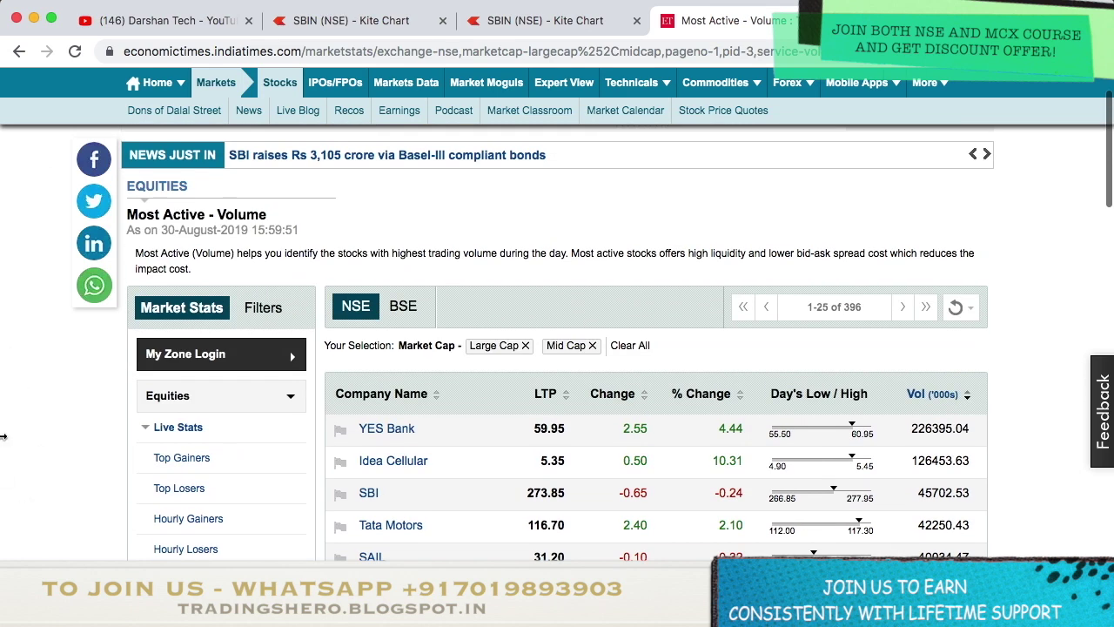
scroll(290, 508, up, 3)
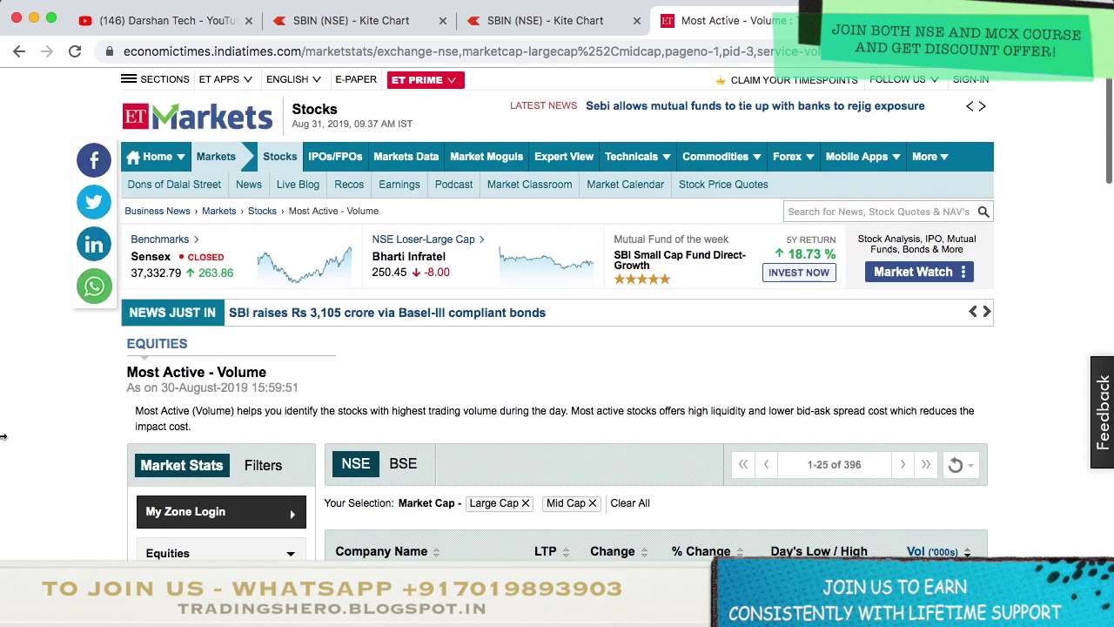
Step: Compress the volume scale on the 5-minute SBIN chart, and review the 15-minute SBIN chart back to the 26 August session
key(super+2)
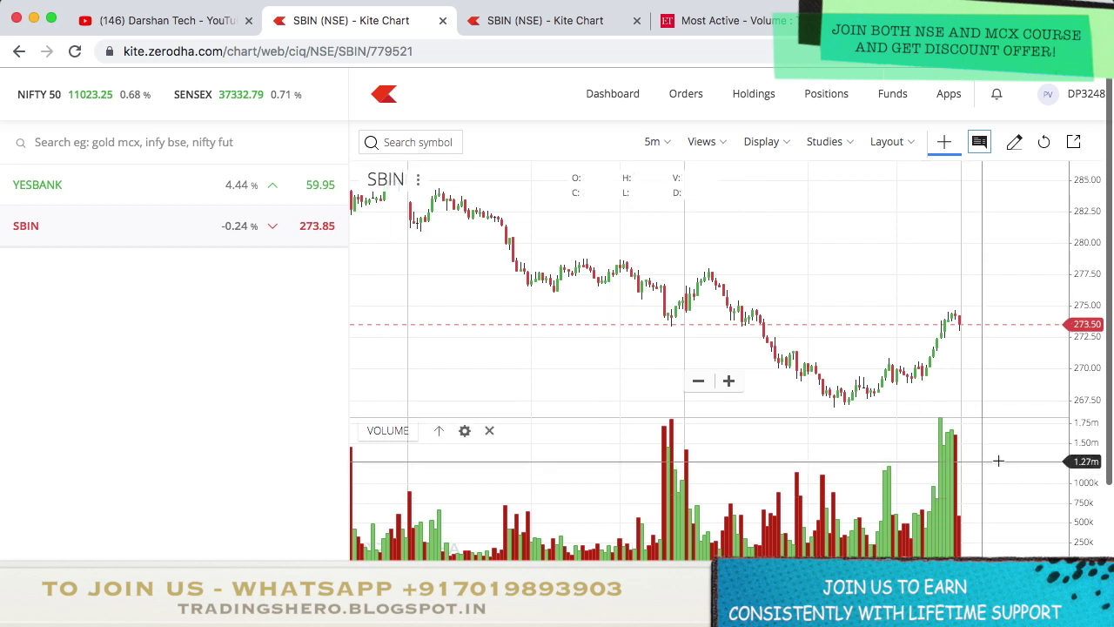
drag(1094, 455, 1084, 513)
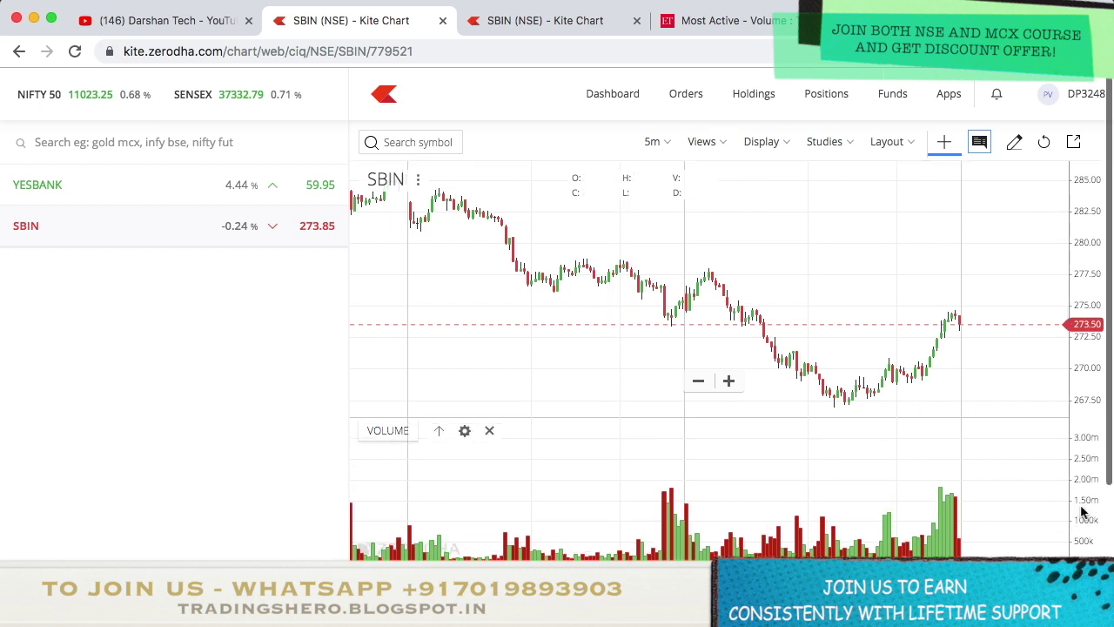
click(509, 26)
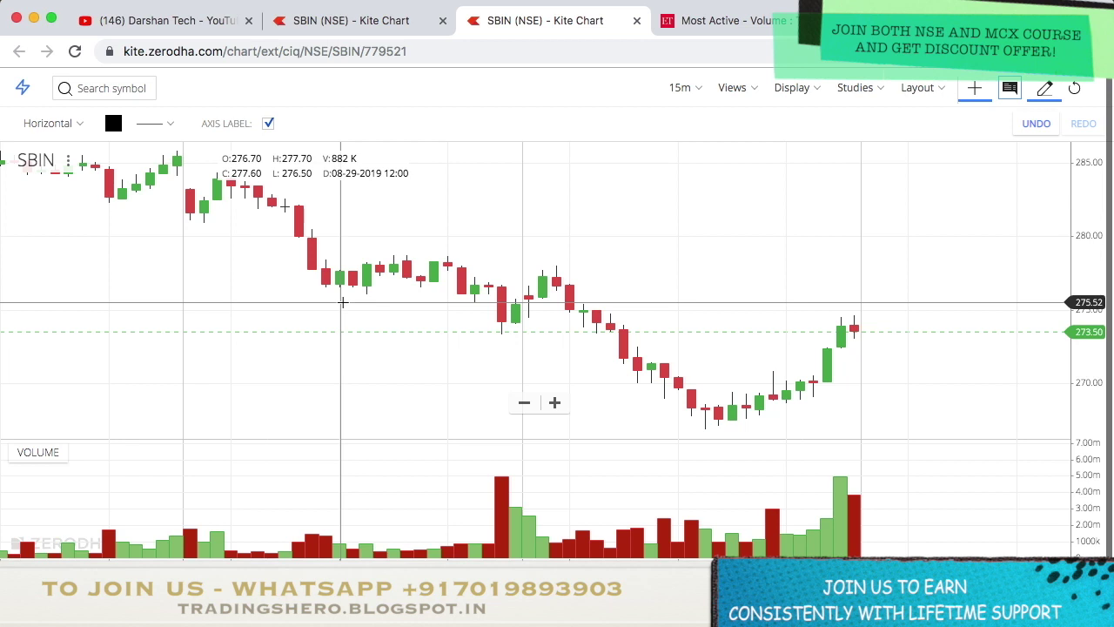
drag(306, 358, 560, 370)
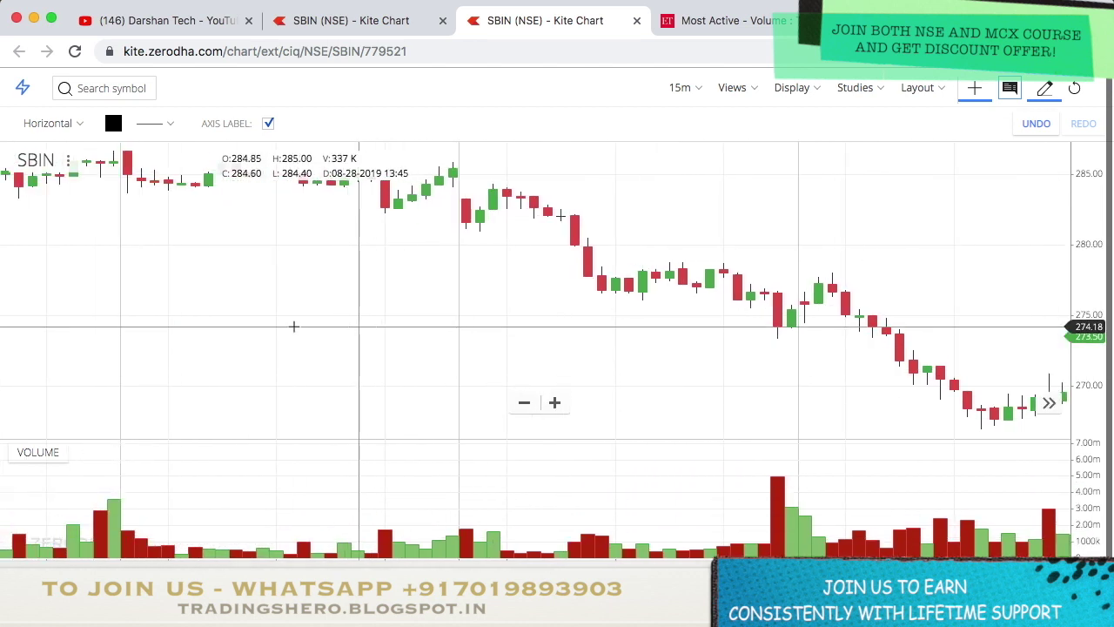
drag(162, 296, 579, 313)
drag(273, 276, 602, 310)
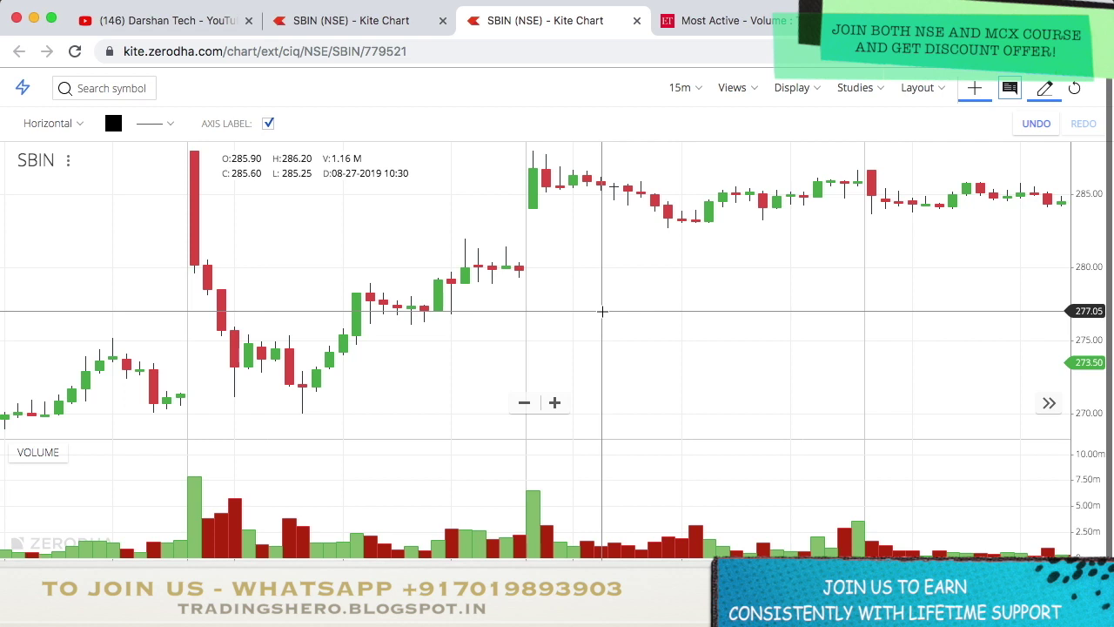
Step: Switch to the YouTube channel's videos page and browse the uploads from the July videos up to the channel header
click(150, 21)
scroll(261, 331, up, 6)
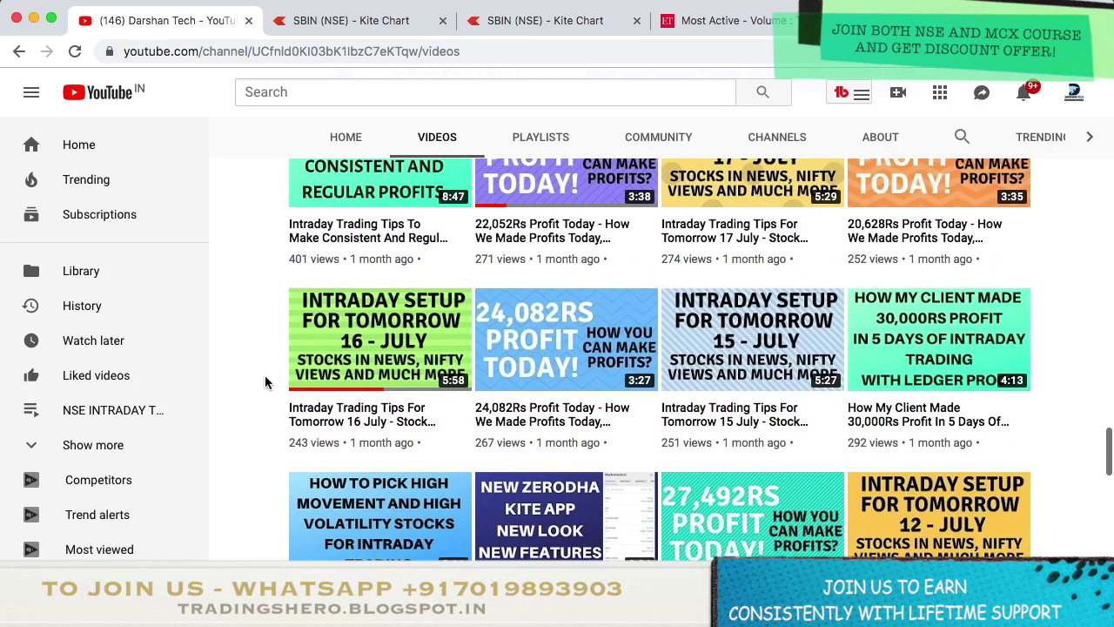
scroll(264, 377, up, 3)
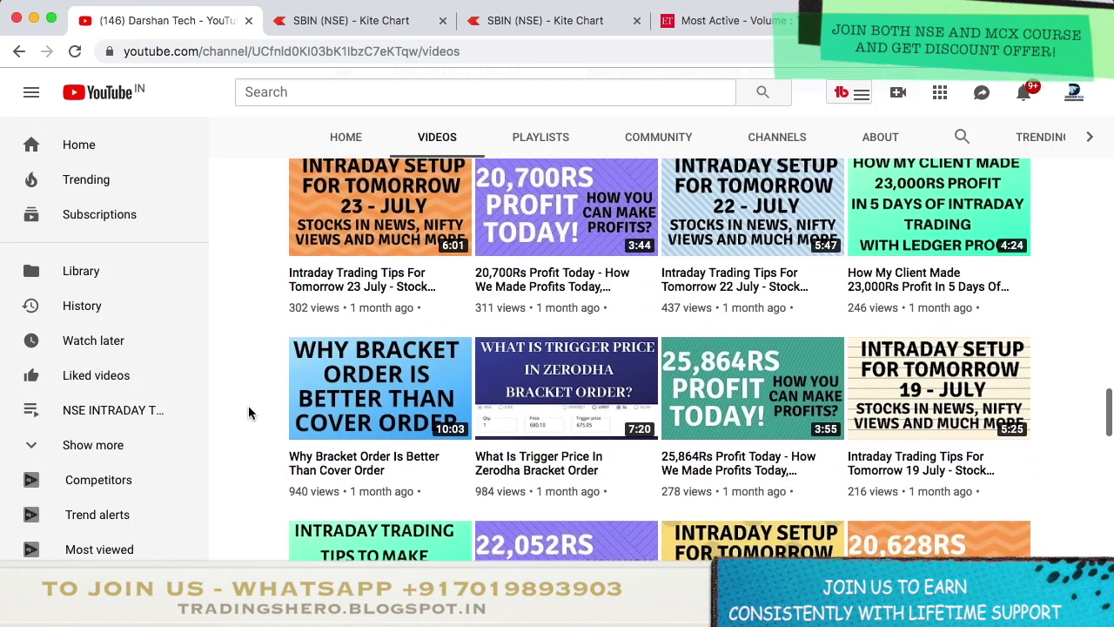
scroll(248, 412, up, 4)
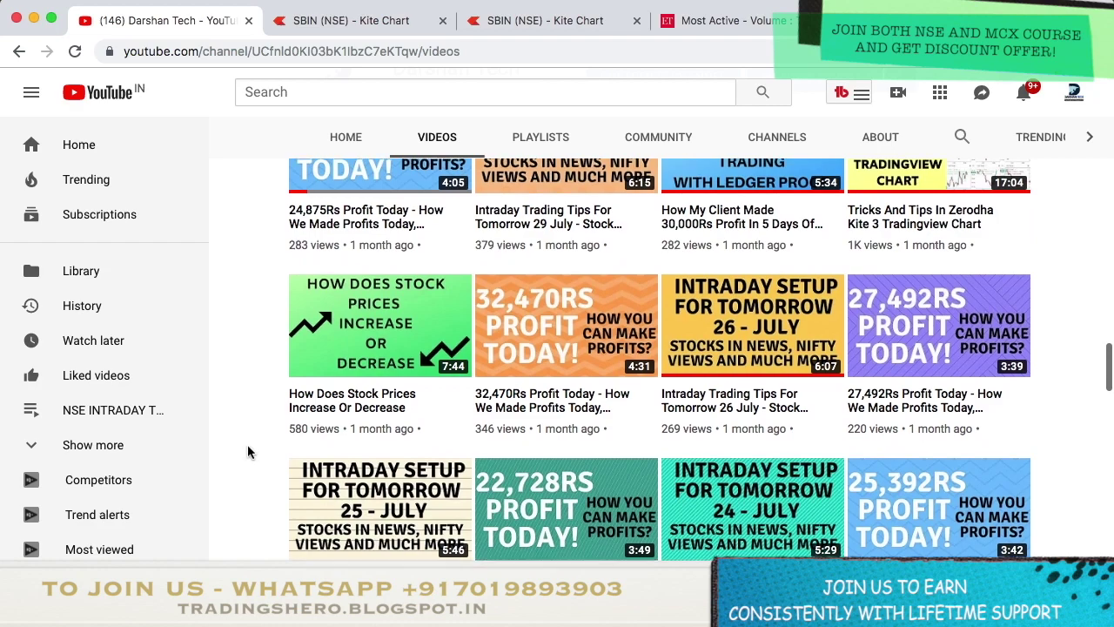
scroll(249, 450, up, 1)
scroll(247, 451, up, 7)
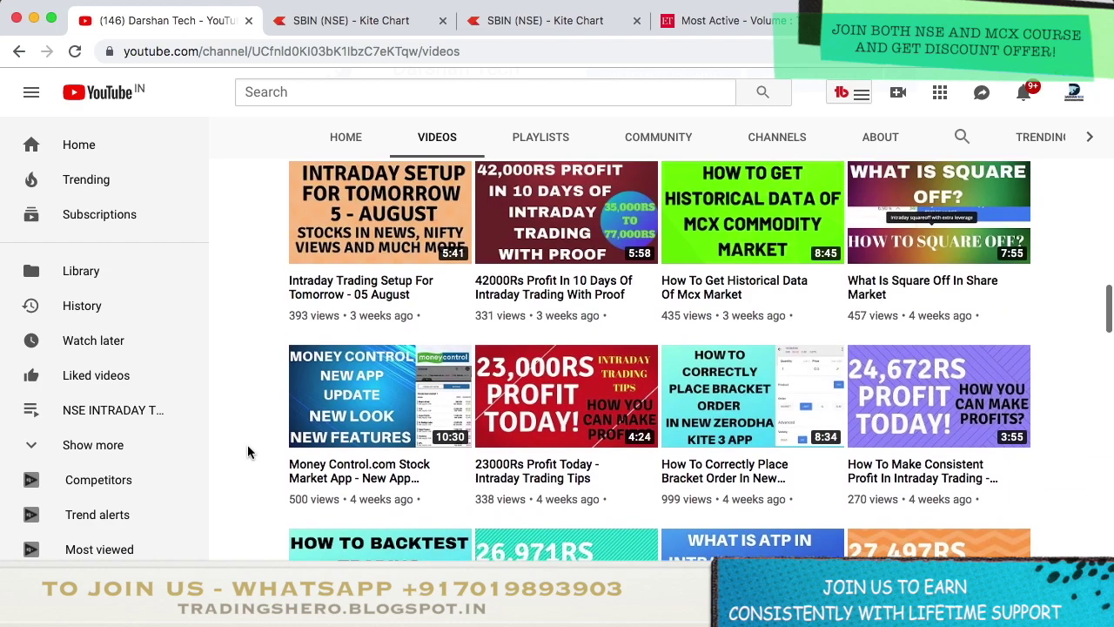
scroll(247, 451, up, 5)
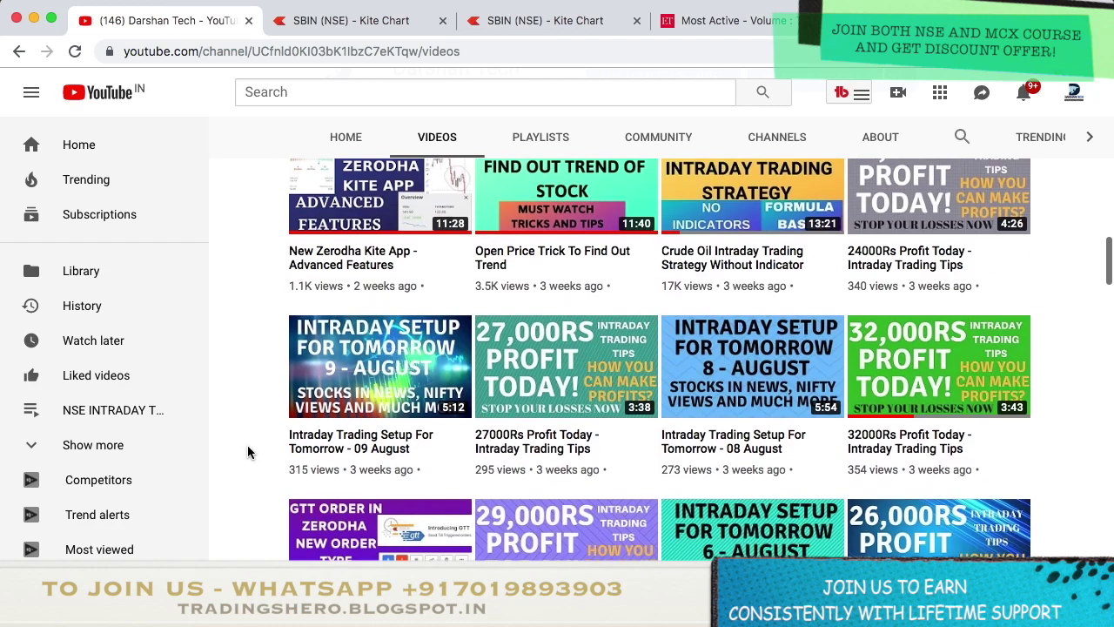
scroll(248, 451, up, 5)
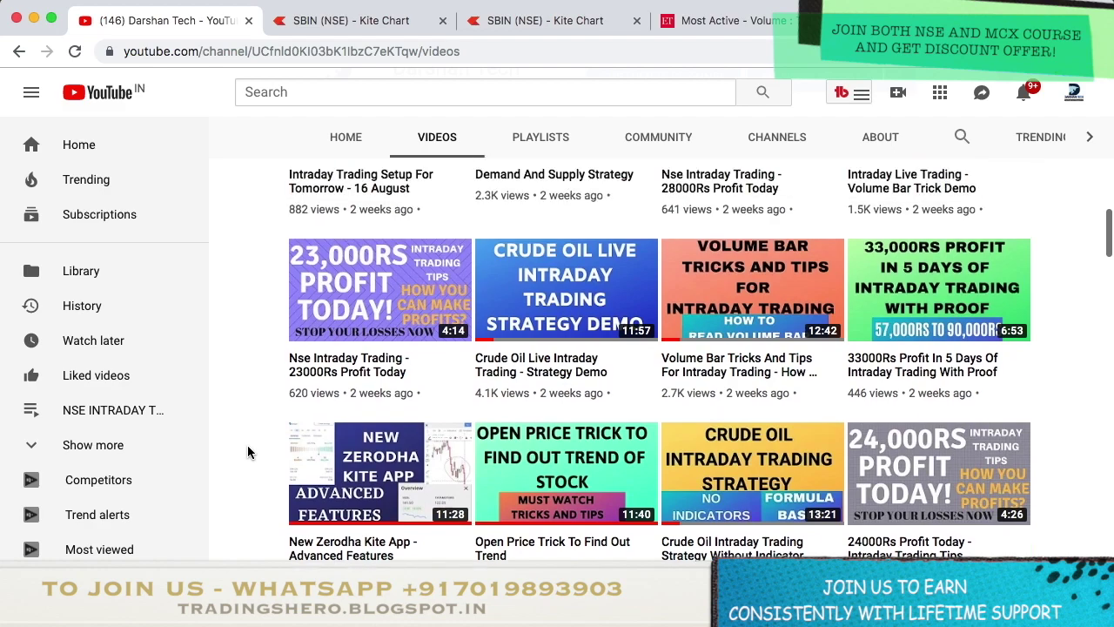
scroll(248, 452, up, 2)
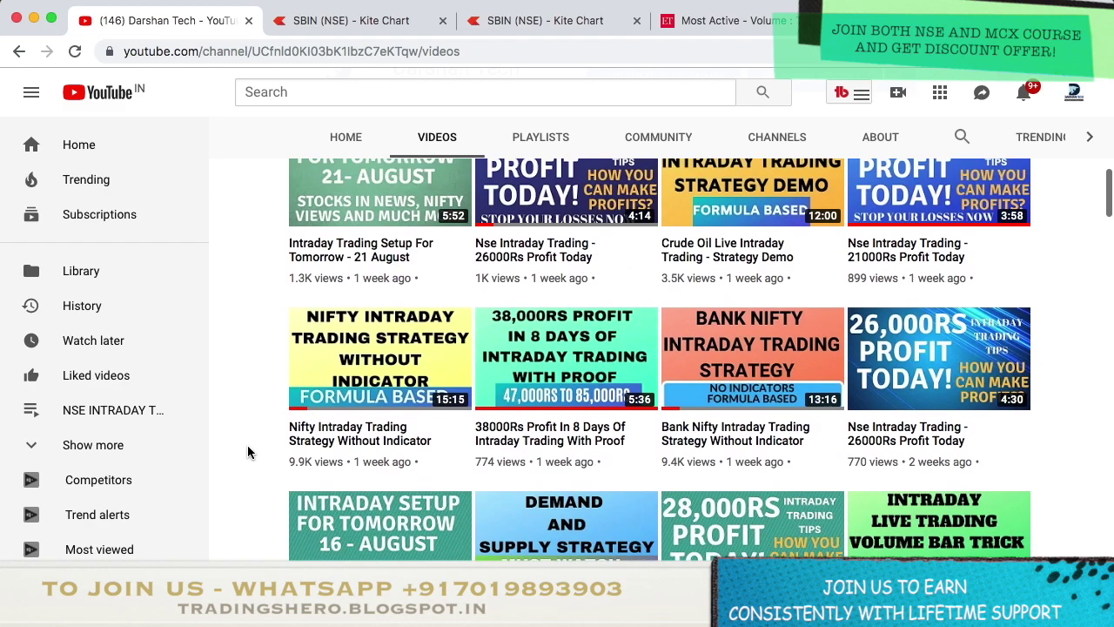
scroll(248, 451, up, 5)
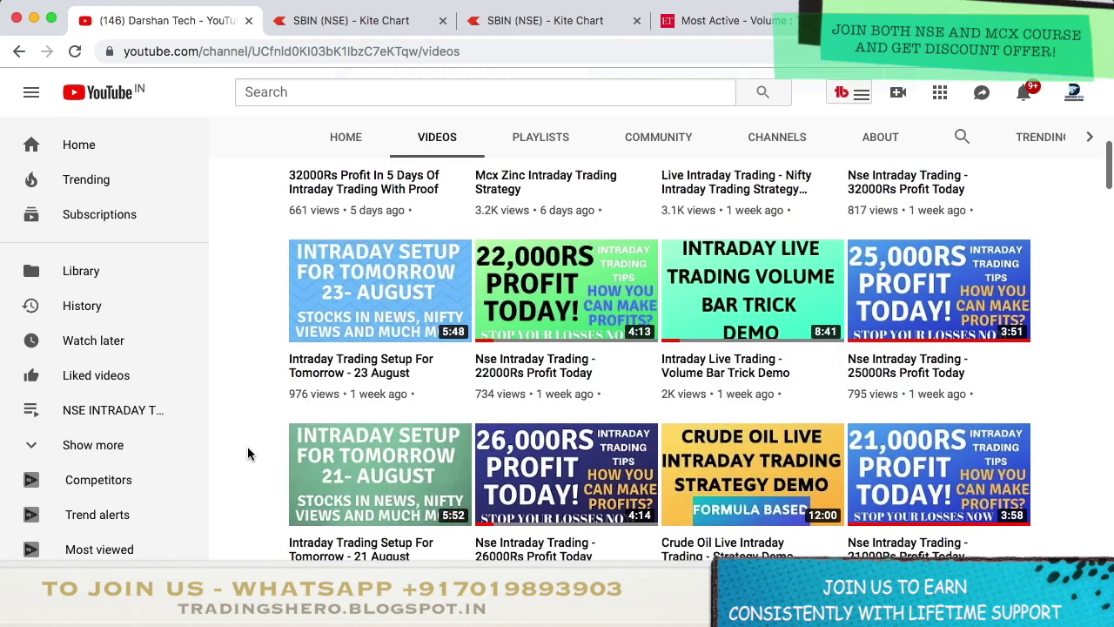
scroll(248, 452, up, 5)
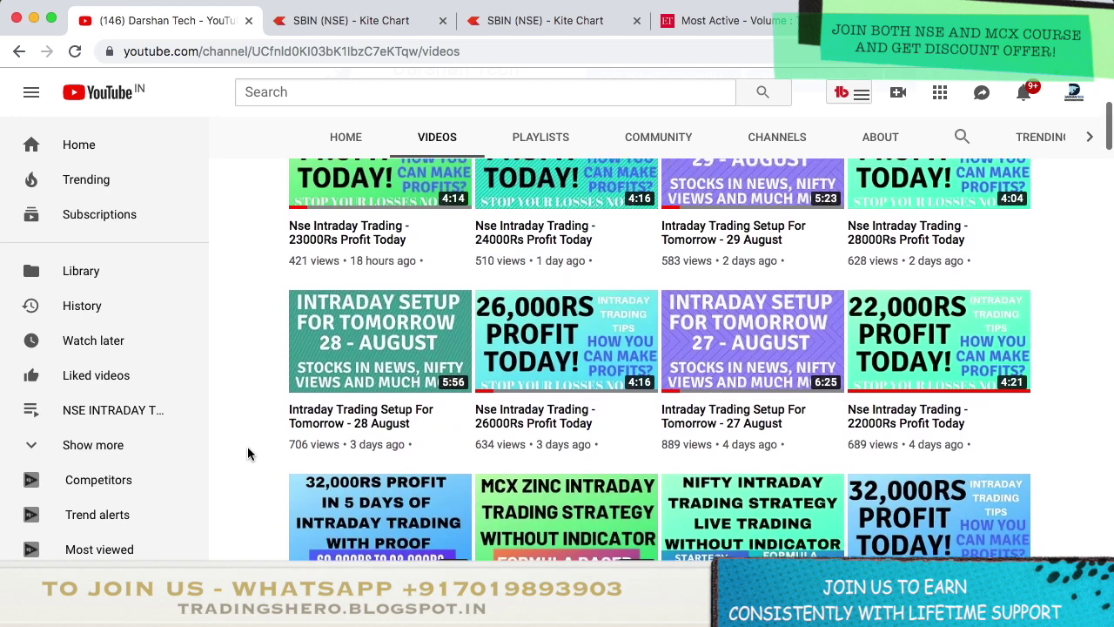
scroll(248, 451, up, 5)
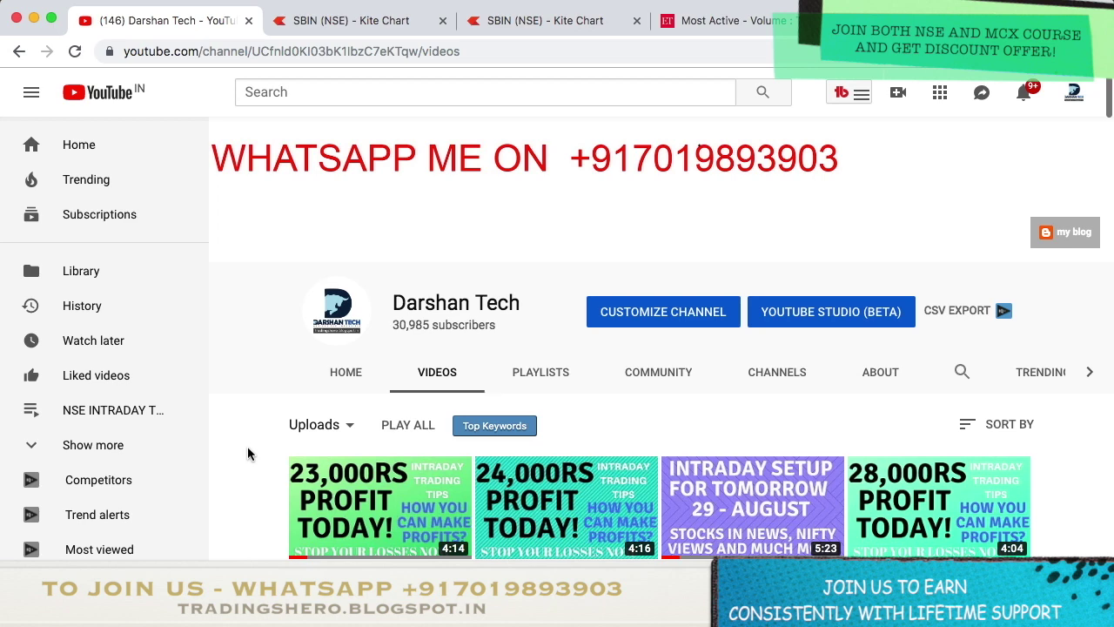
scroll(248, 454, down, 1)
scroll(249, 456, up, 1)
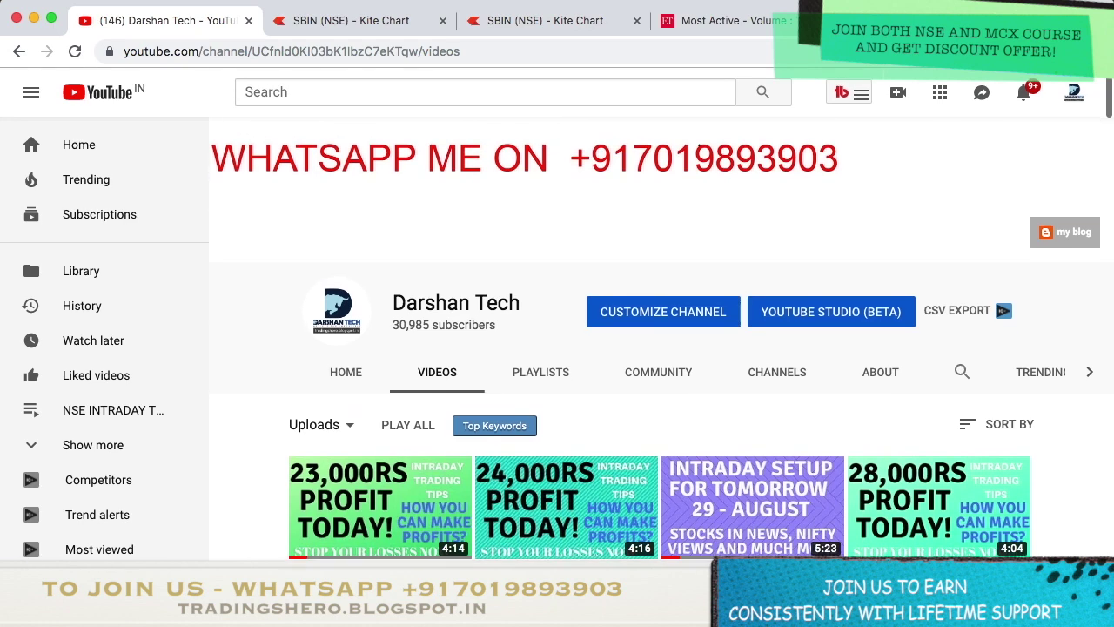